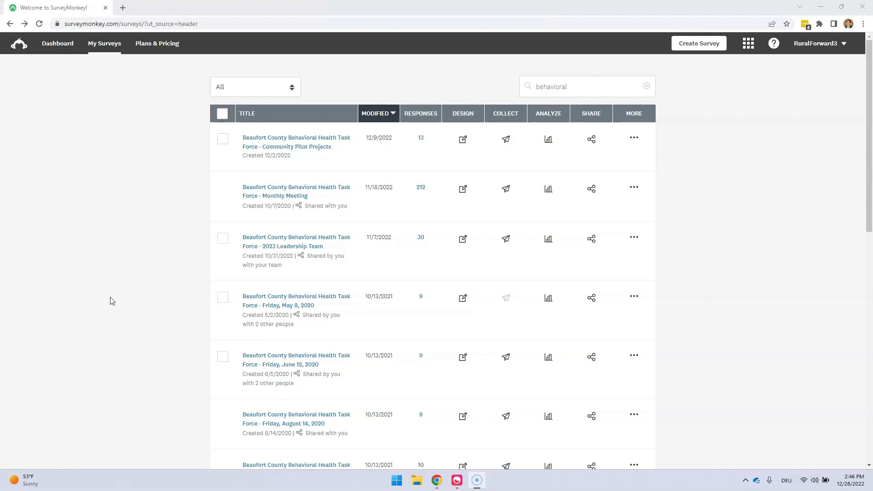
Open the "Beaufort County Behavioral Health Task Force - Monthly Meeting" survey from the survey list.
click(107, 298)
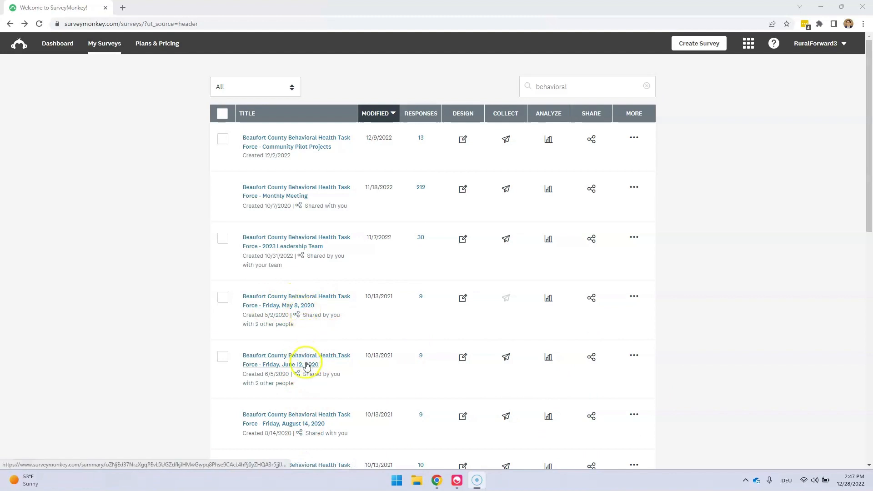
scroll(306, 369, down, 1)
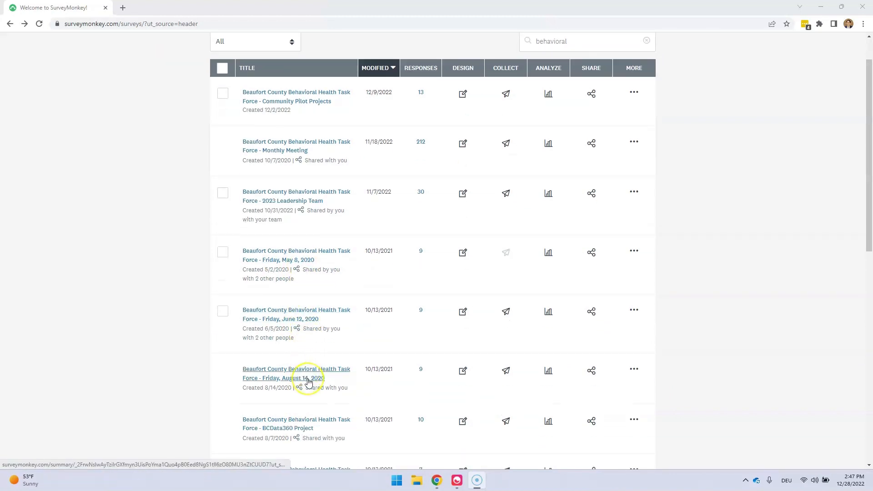
scroll(308, 381, up, 1)
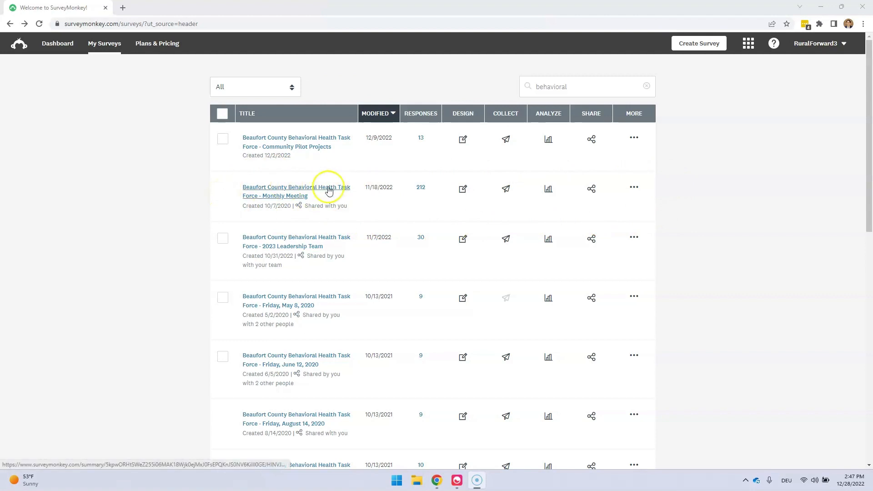
click(329, 190)
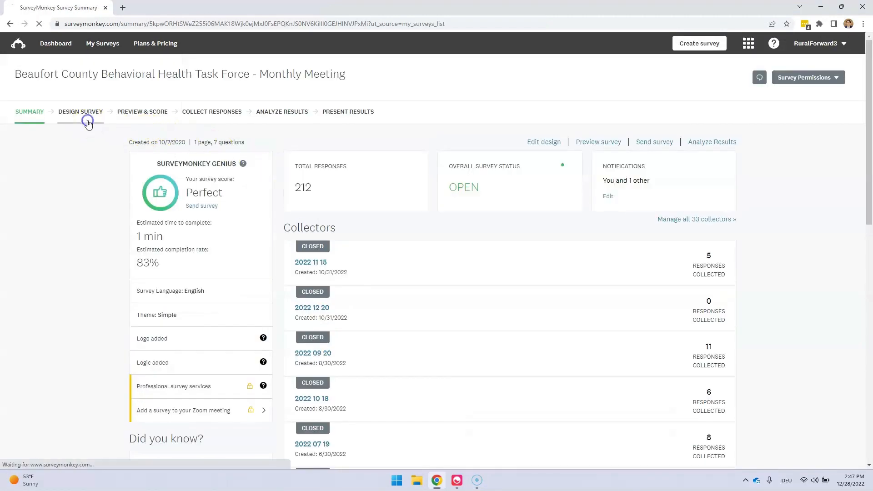
Open the survey's design and look through its questions.
click(89, 123)
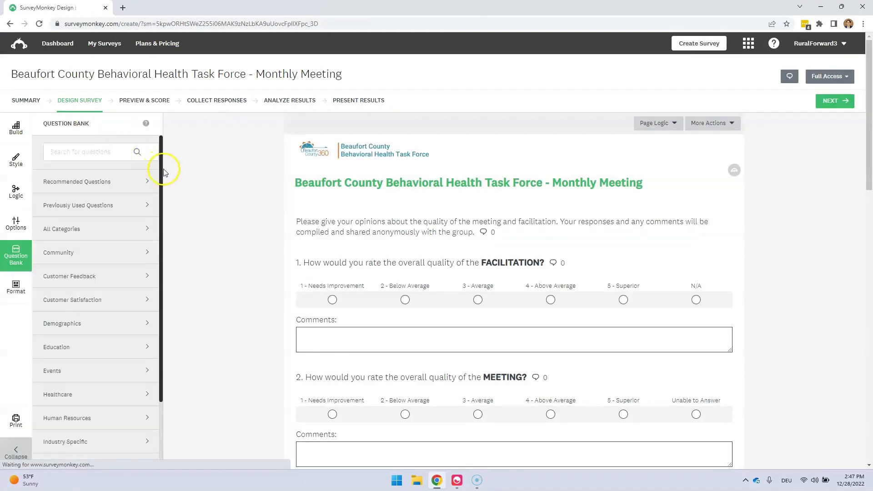
scroll(168, 173, down, 5)
scroll(168, 174, down, 7)
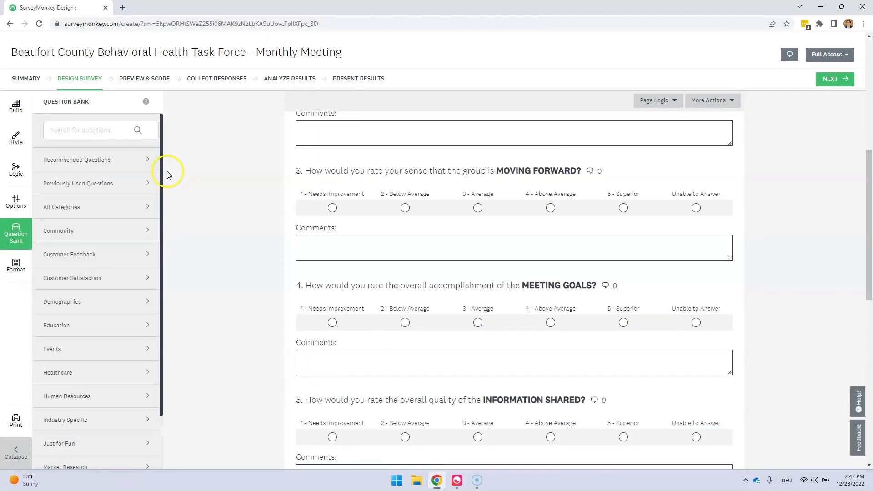
scroll(167, 177, up, 12)
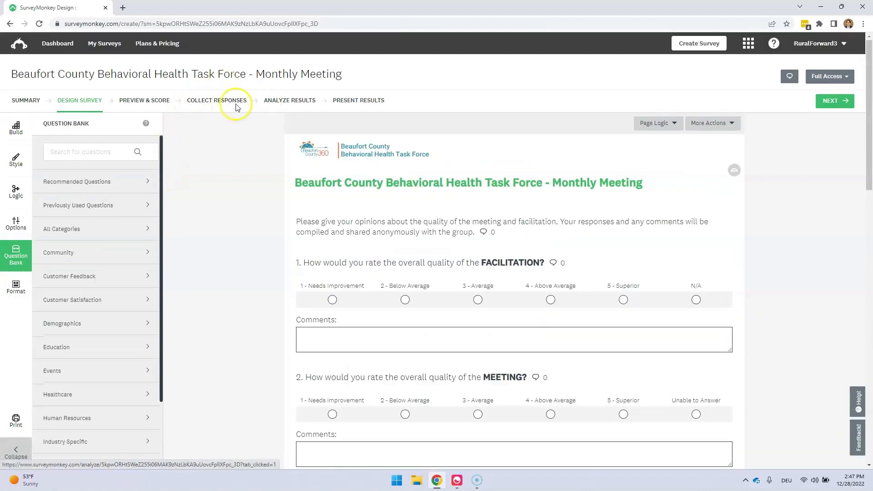
Add a new web link collector to the Monthly Meeting survey.
click(221, 106)
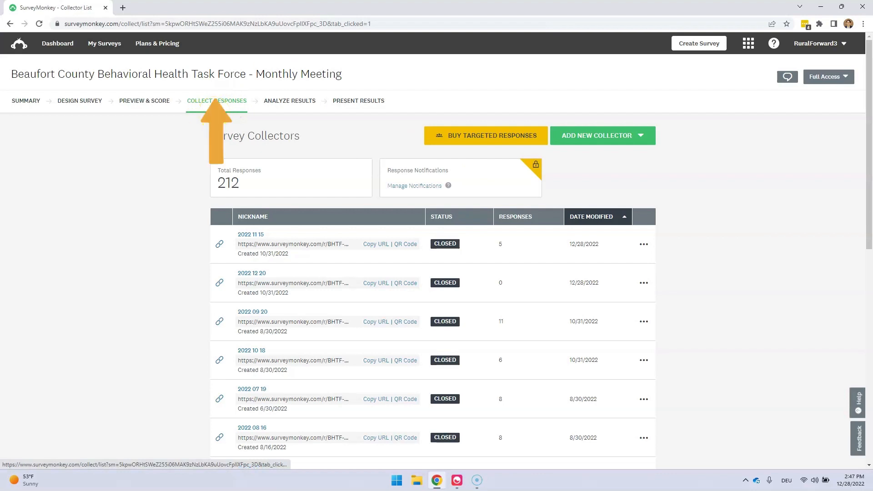
scroll(243, 171, down, 1)
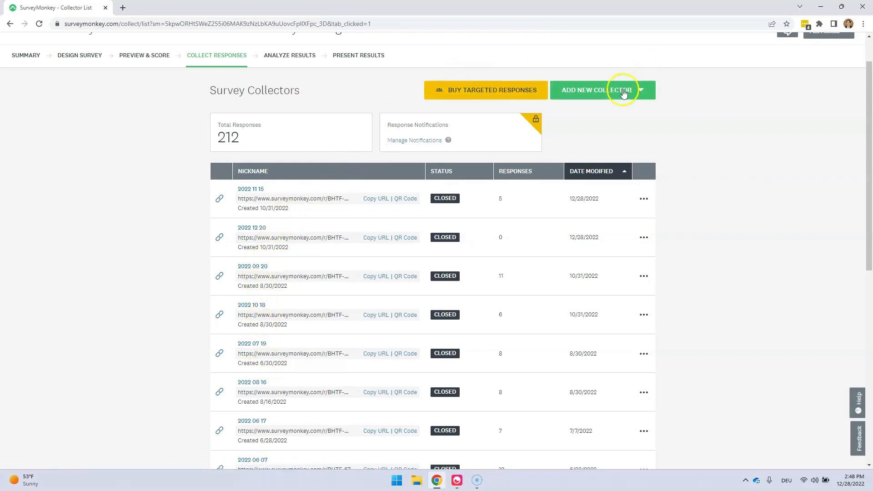
click(624, 90)
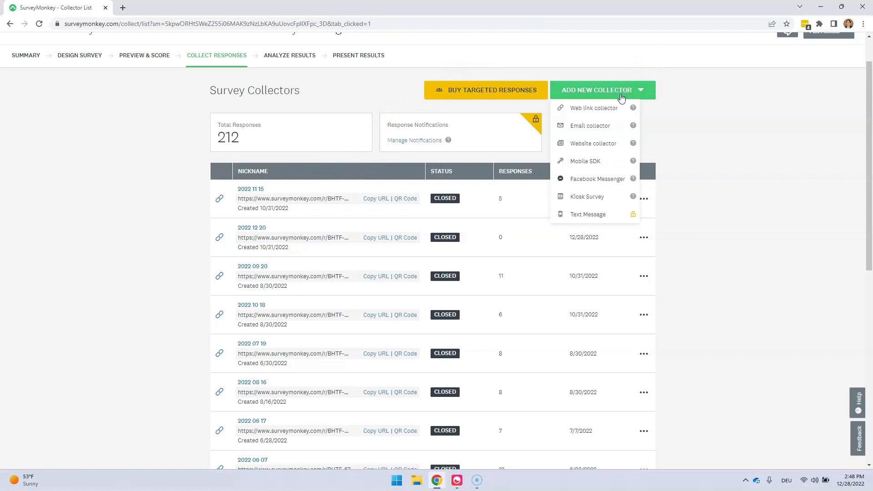
click(609, 112)
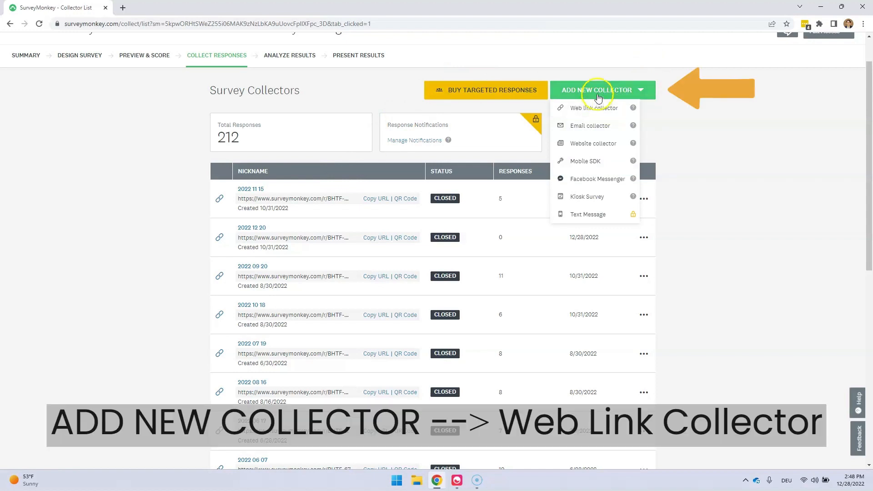
click(597, 106)
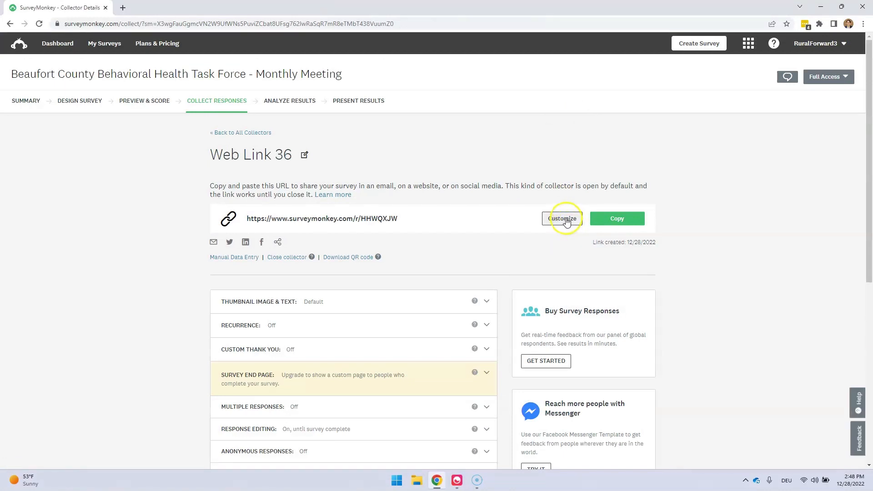
Rename the new web link collector "2023 01 17" and save the nickname.
click(304, 156)
triple_click(349, 247)
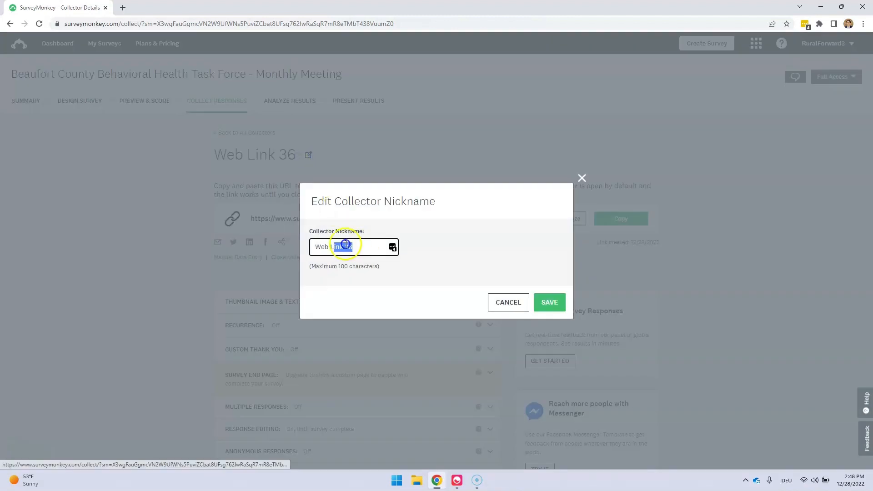
text(20)
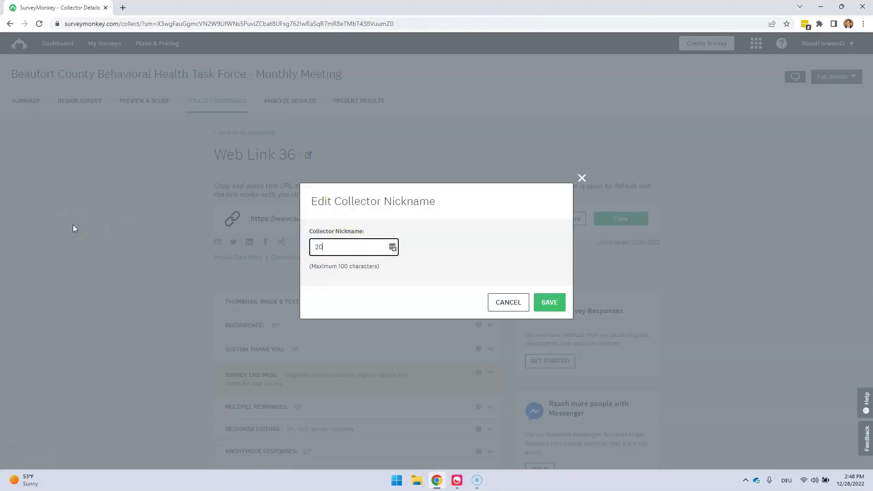
text(23 01 17)
click(549, 302)
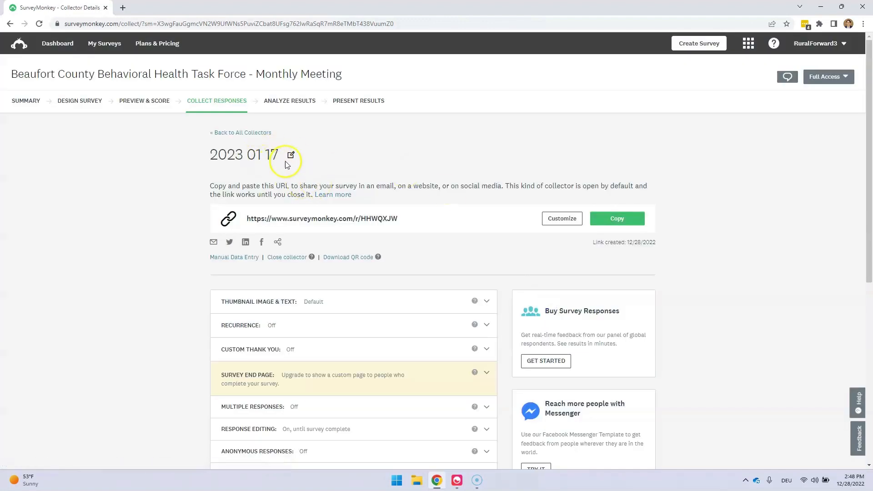
Customize the ending of the collector's survey link as "BHTF-Jan2023", save it, and copy the link.
click(565, 220)
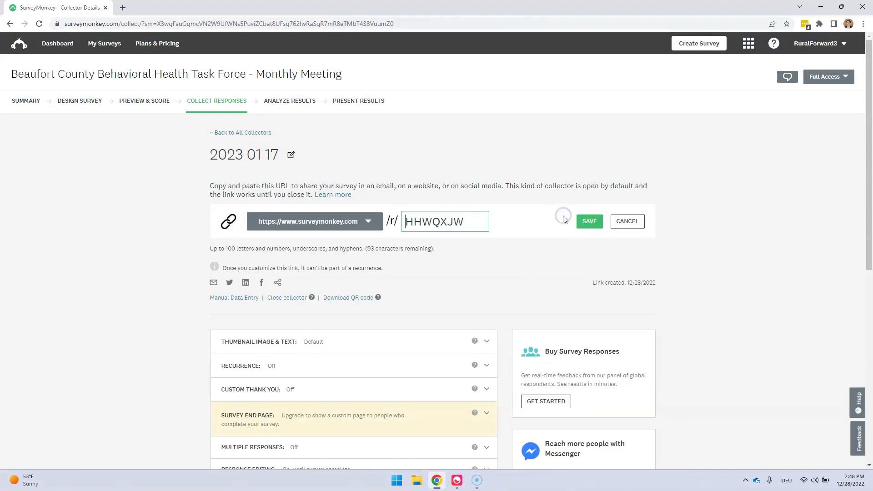
drag(478, 218, 223, 210)
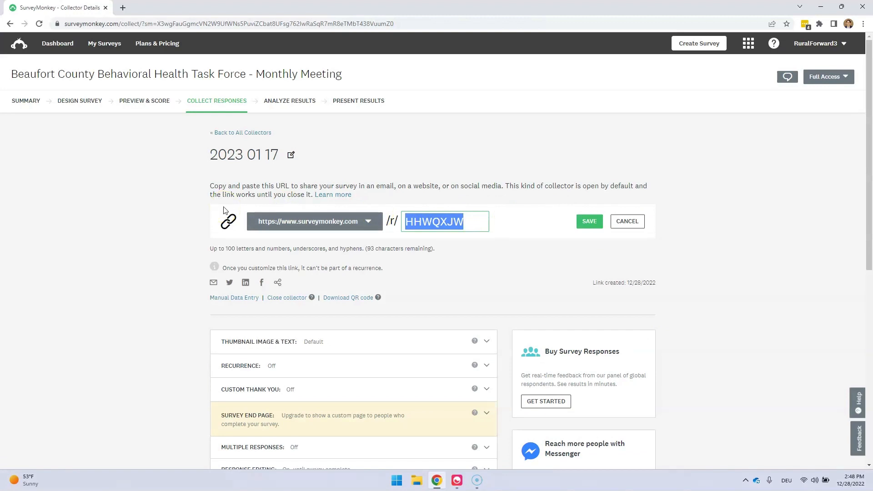
text(BHTF)
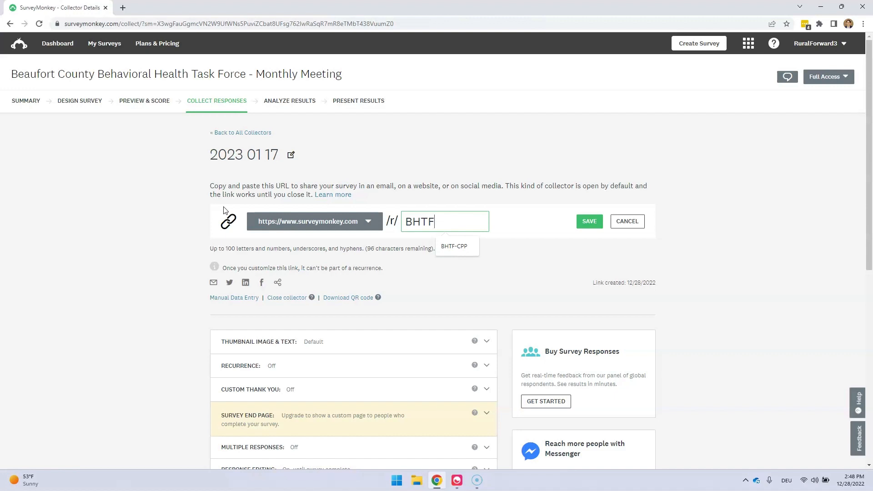
text(ß)
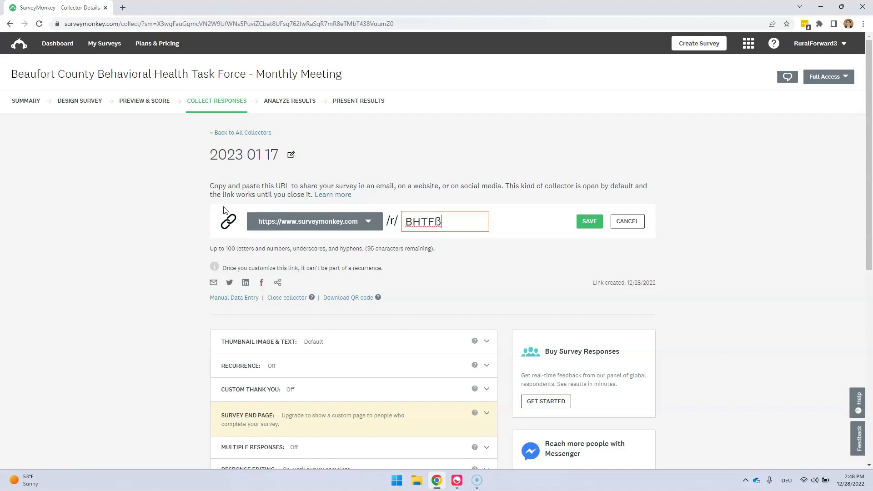
text(Jan)
key(BackSpace)
key(BackSpace)
key(BackSpace)
key(BackSpace)
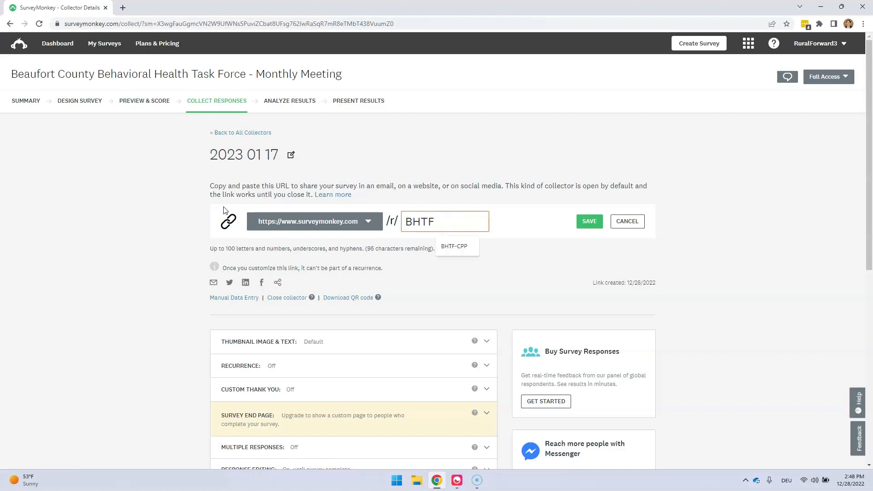
key(alt+shift)
text(-Jan2)
text(0)
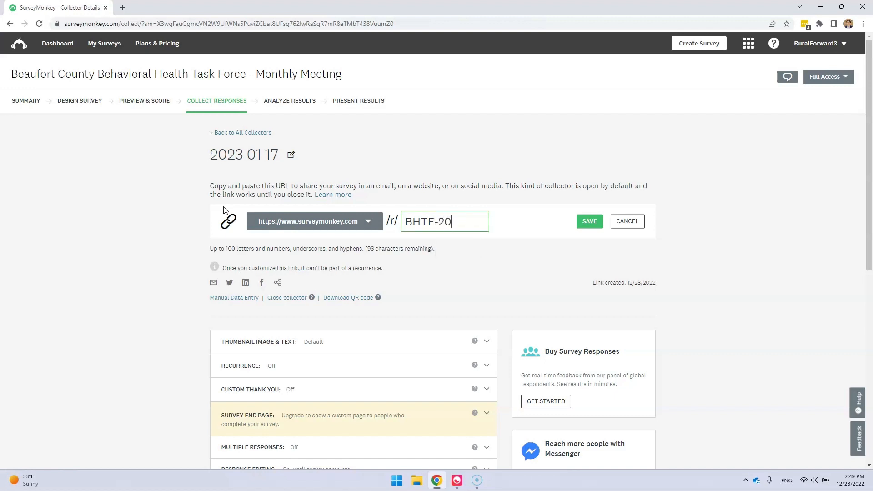
key(BackSpace)
key(BackSpace)
text(Jan2023)
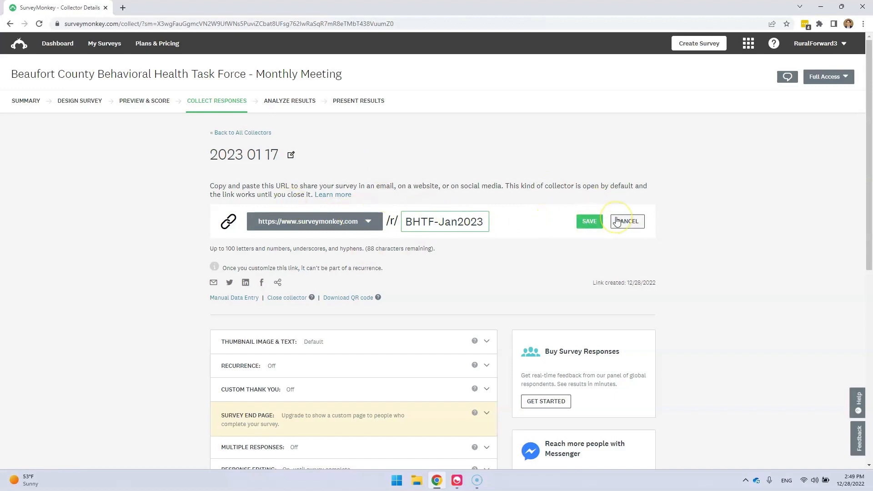
click(589, 223)
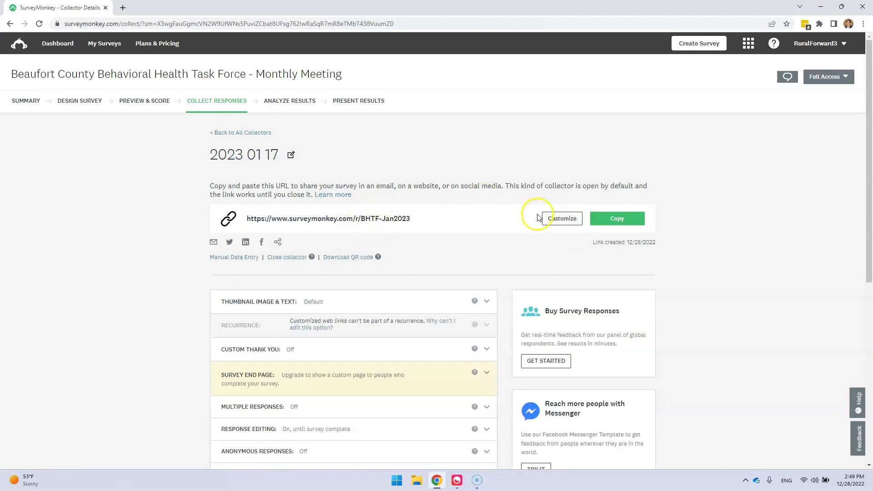
click(627, 218)
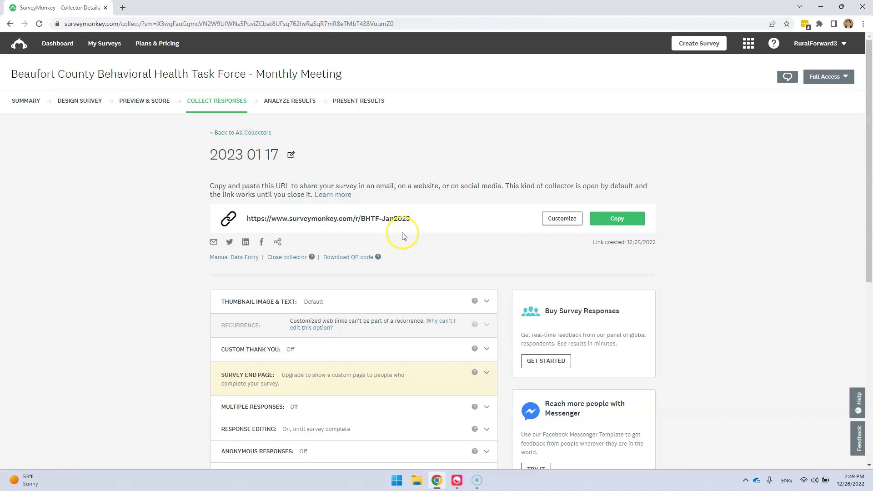
Examine the blank manual data entry form for a new response, and return to the survey's collector list without submitting it.
click(231, 260)
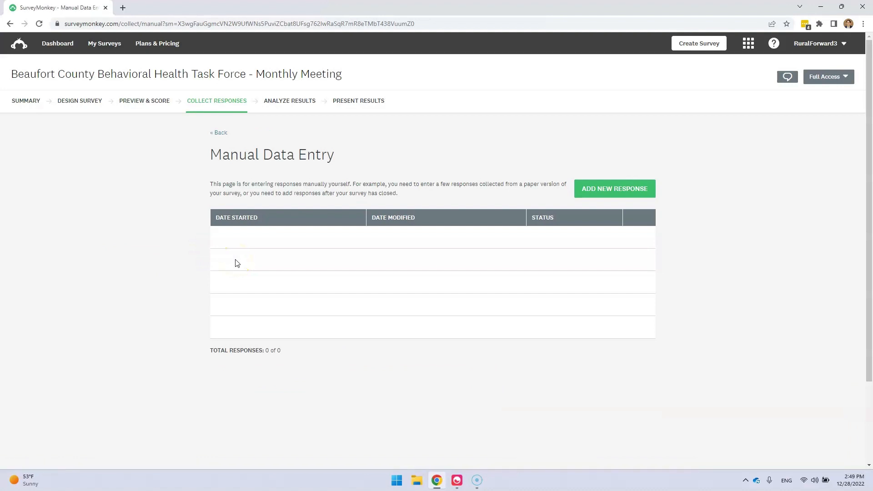
click(638, 195)
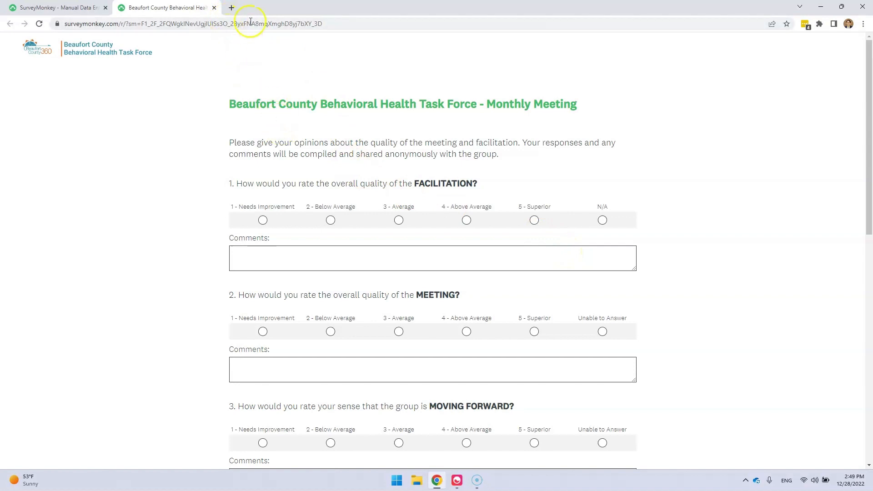
click(214, 8)
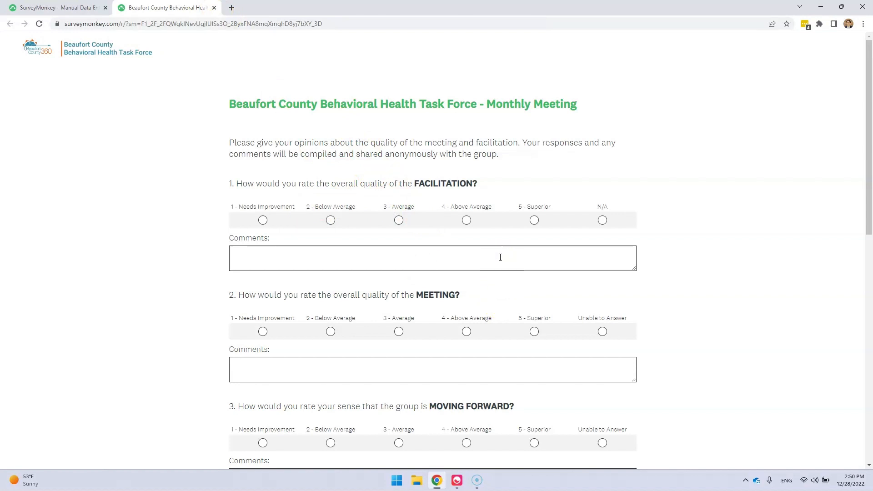
scroll(452, 243, down, 7)
scroll(453, 243, down, 4)
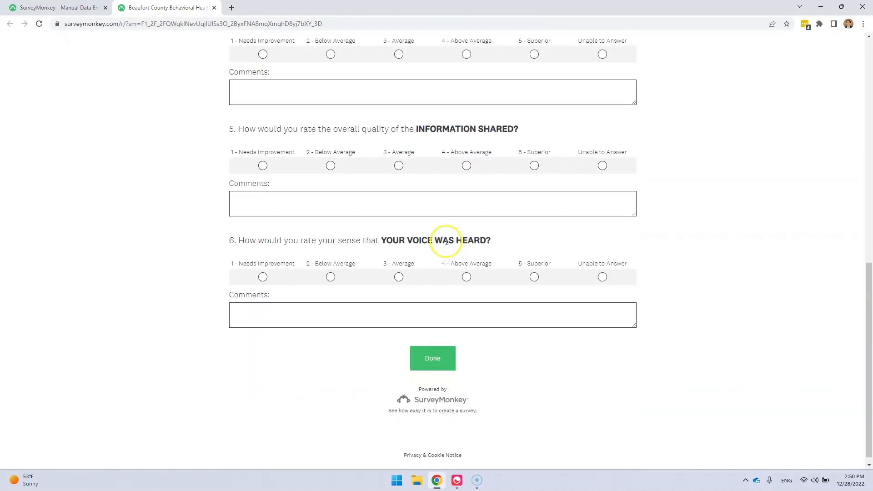
scroll(444, 239, up, 11)
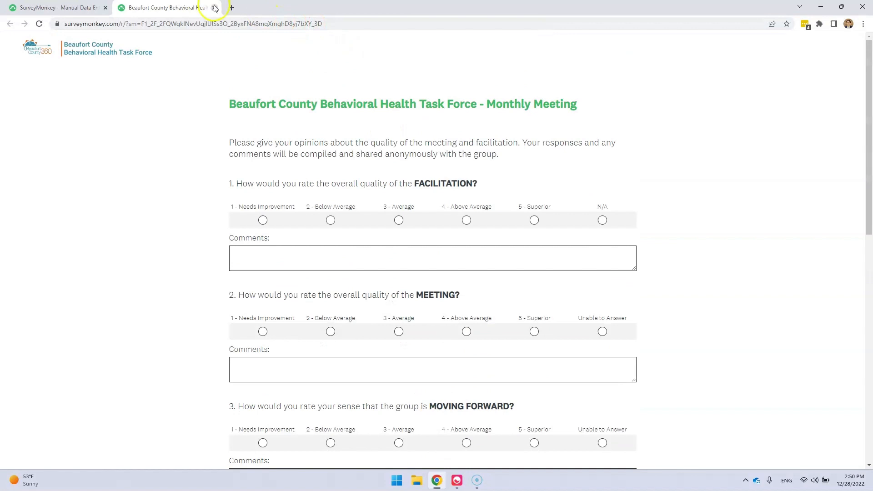
scroll(312, 181, down, 10)
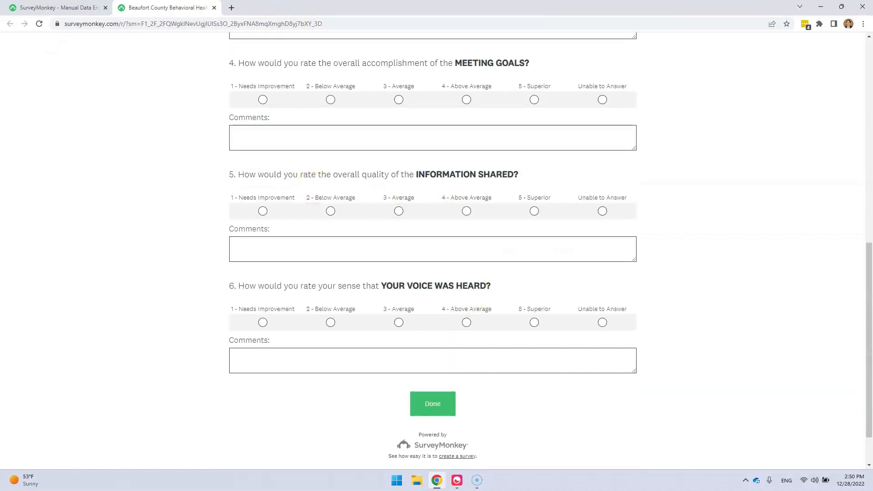
click(214, 8)
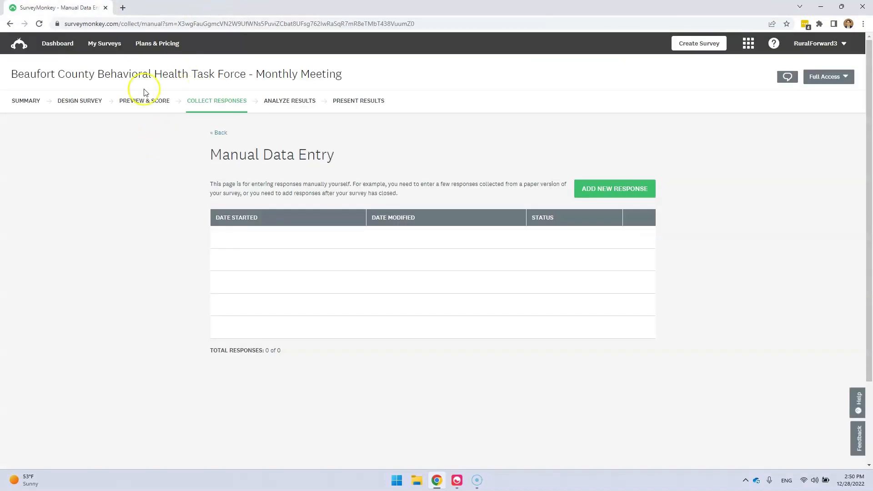
click(220, 103)
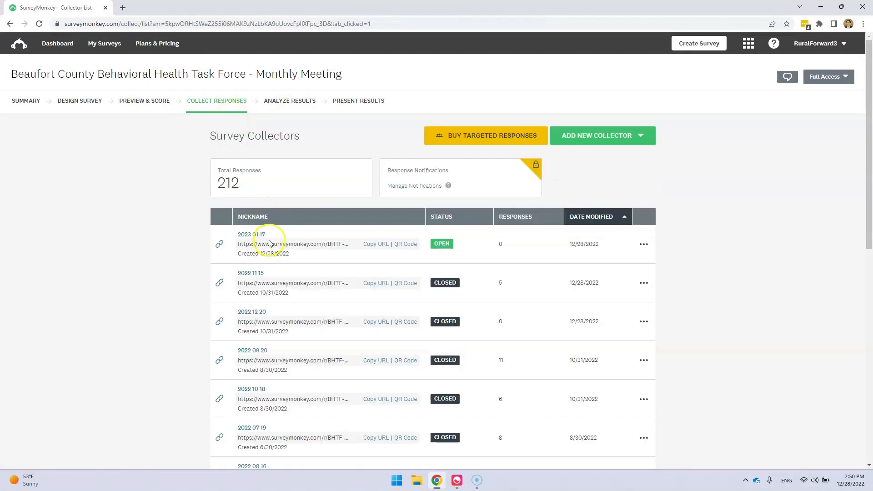
Open the survey's results analysis and filter the responses by the collector 2022 11 15.
click(302, 104)
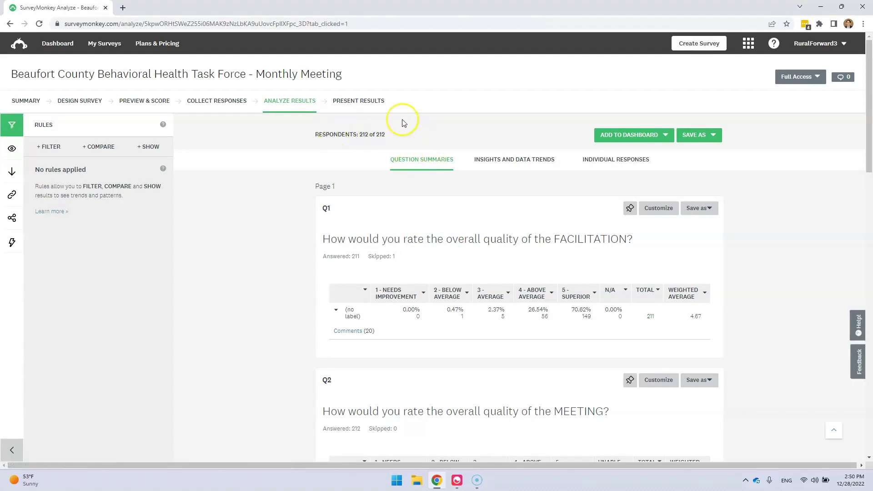
click(54, 150)
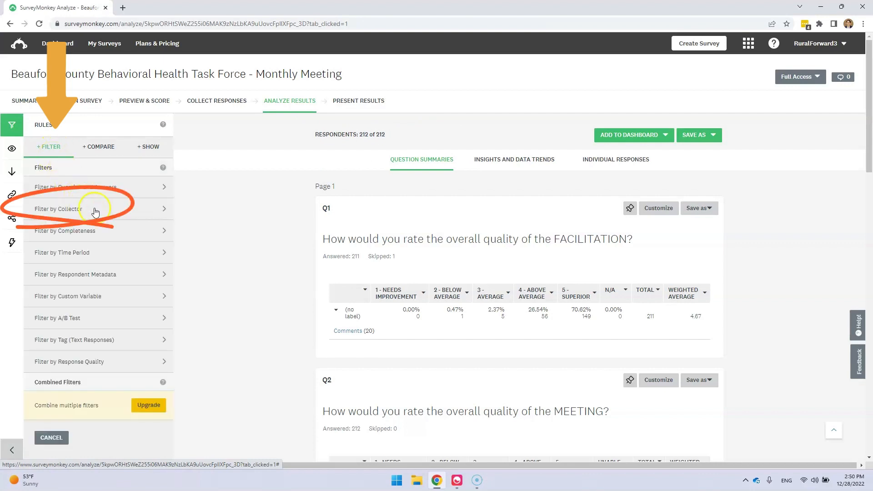
click(72, 212)
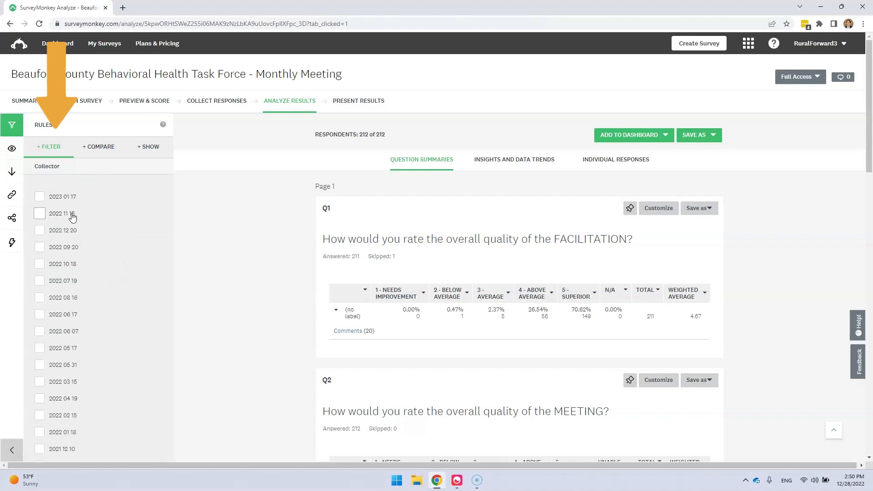
click(68, 217)
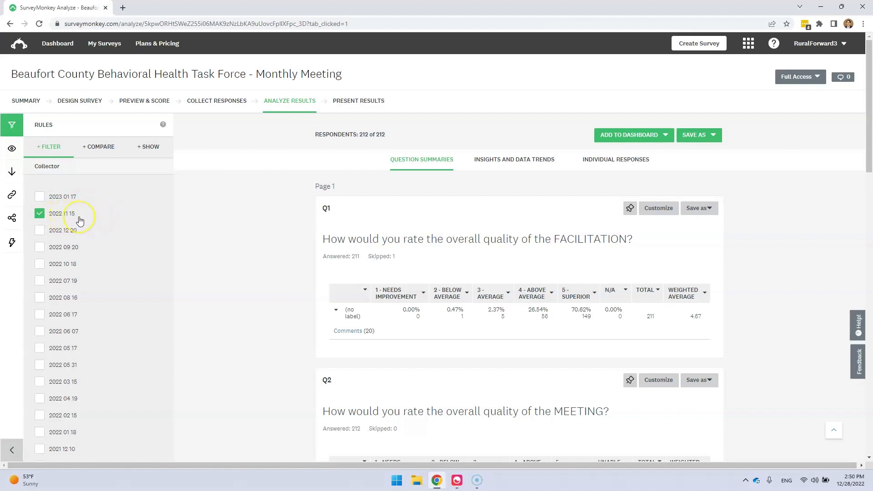
scroll(80, 221, down, 12)
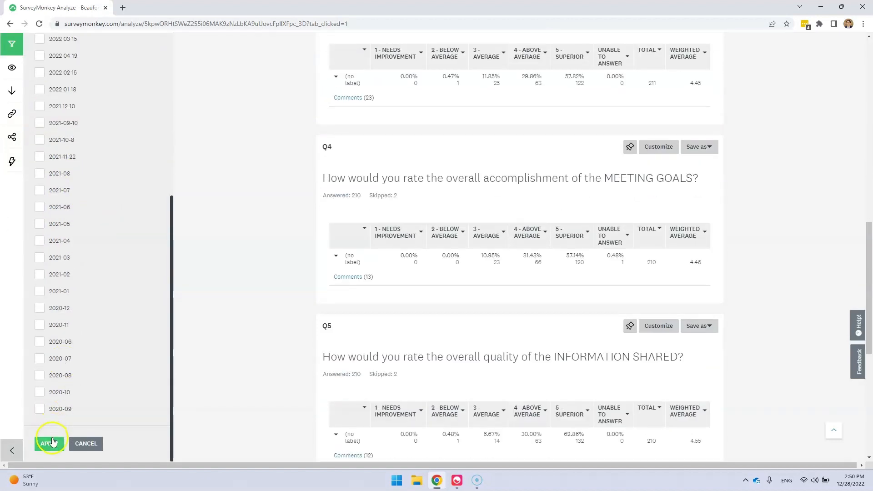
click(49, 444)
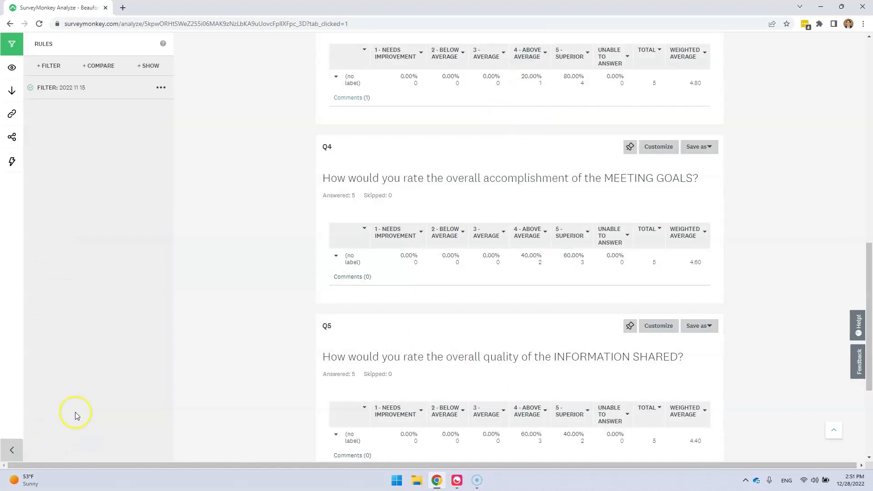
scroll(318, 322, up, 12)
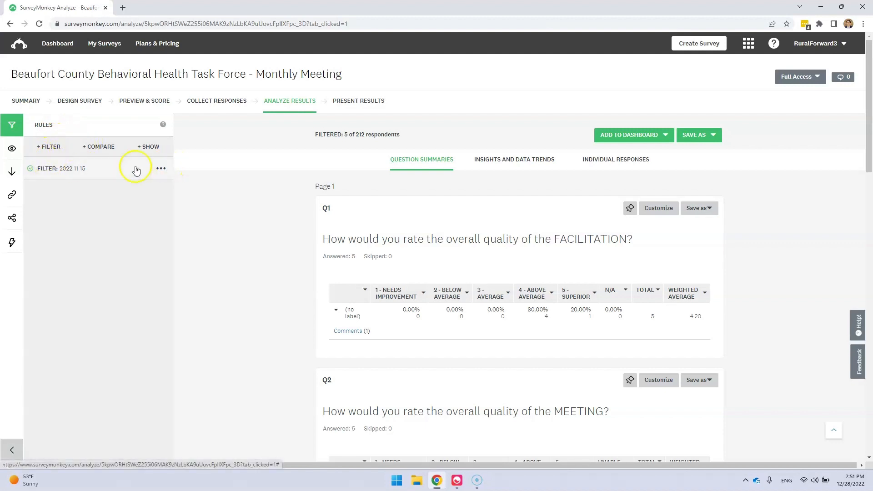
Turn off the 2022 11 15 filter and compare the results of collectors 2022 09 20, 2022 10 18 and 2022 11 15 question by question.
click(30, 169)
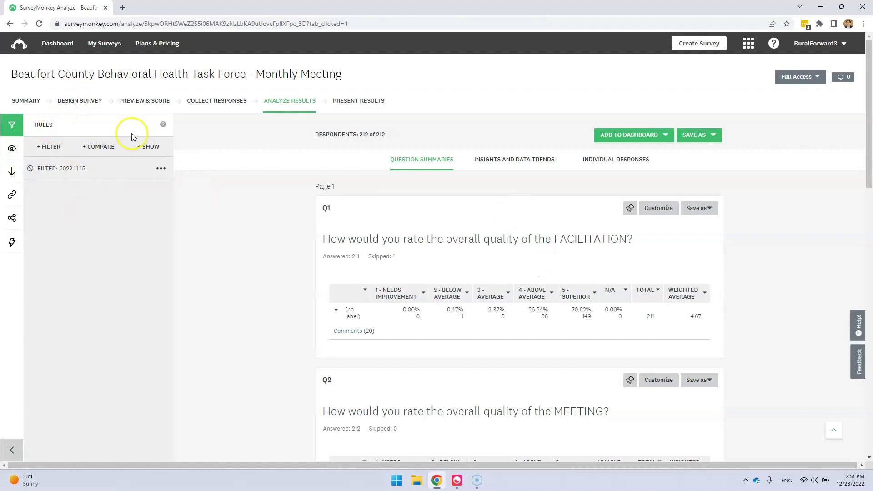
click(111, 147)
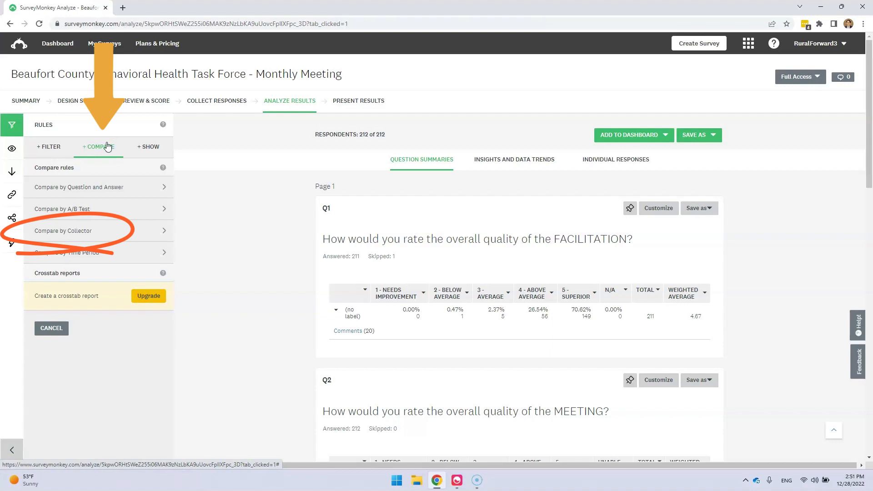
click(104, 161)
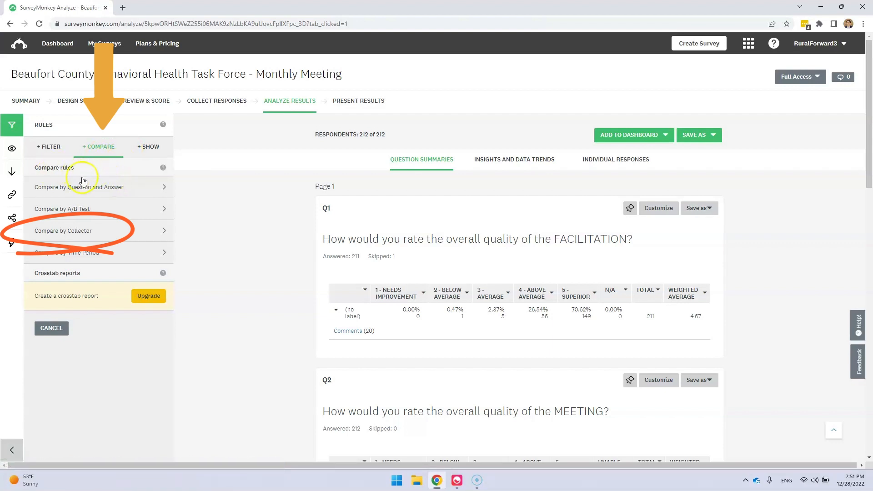
click(57, 232)
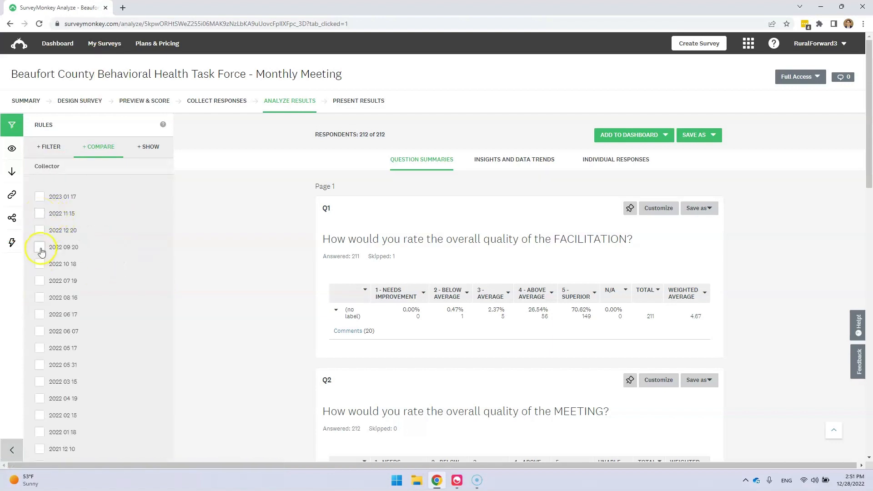
click(39, 247)
click(40, 264)
click(39, 216)
scroll(78, 255, down, 10)
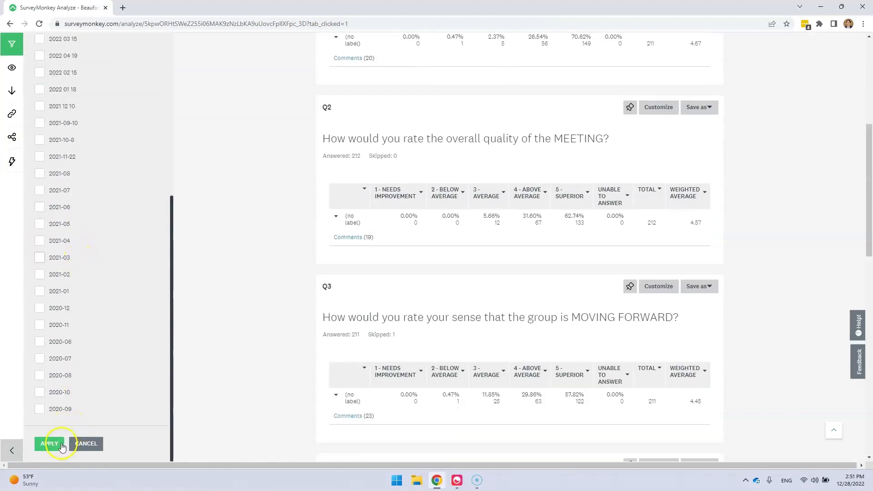
click(62, 447)
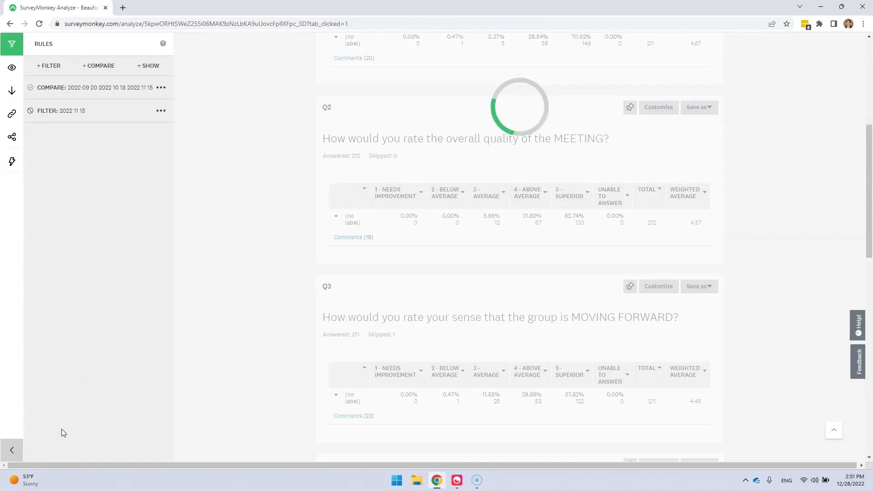
scroll(421, 341, up, 6)
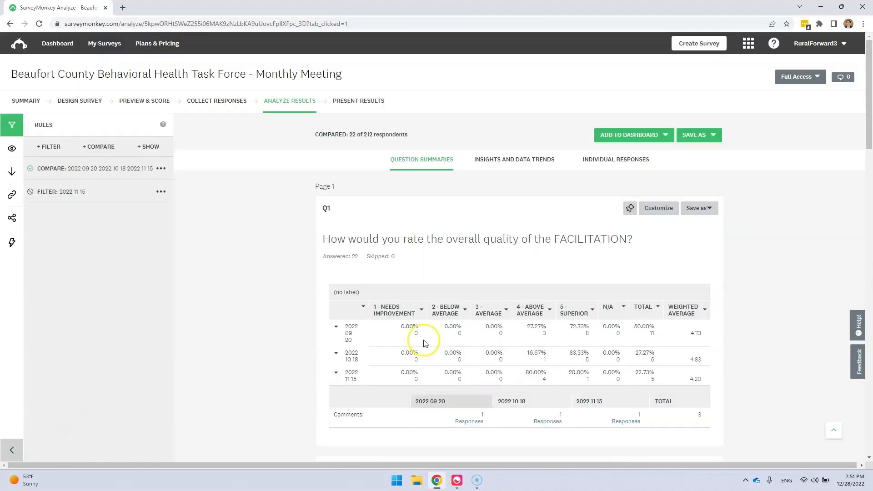
scroll(419, 323, down, 3)
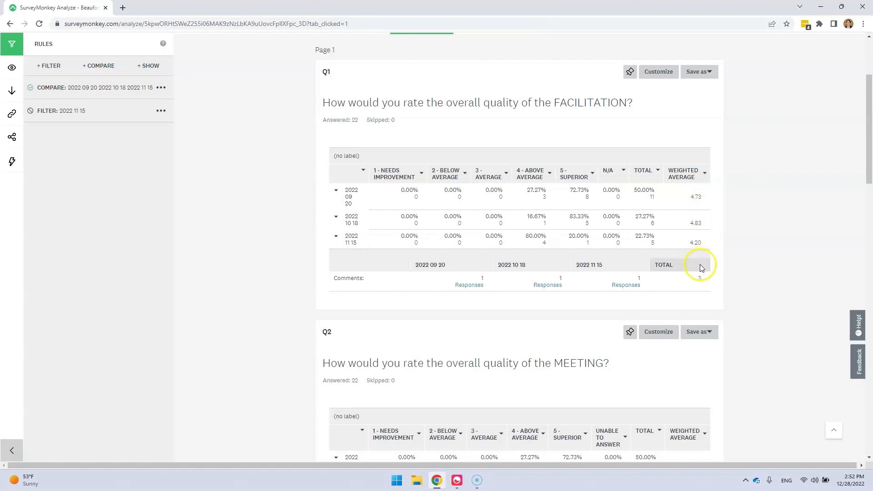
scroll(700, 263, down, 5)
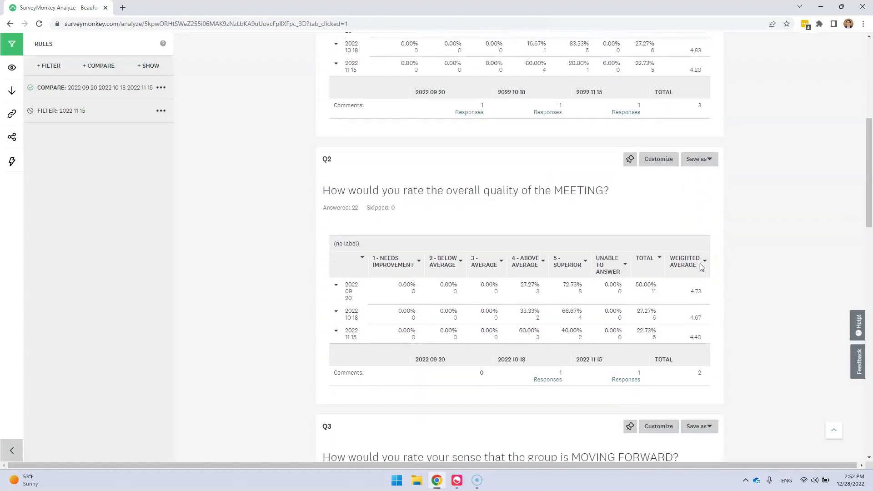
scroll(701, 268, up, 5)
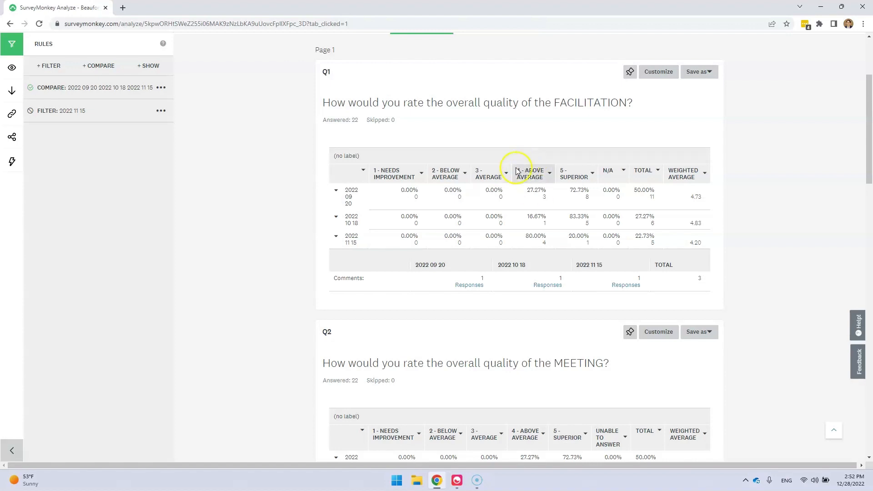
scroll(354, 223, up, 3)
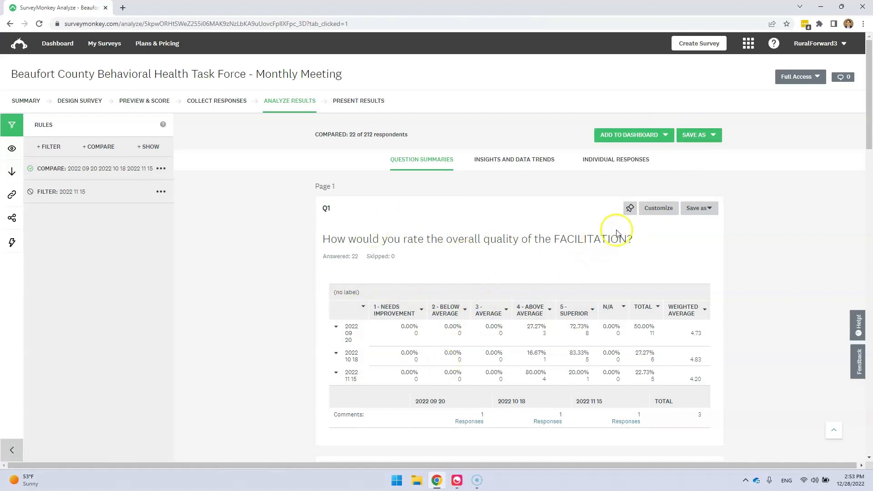
click(645, 209)
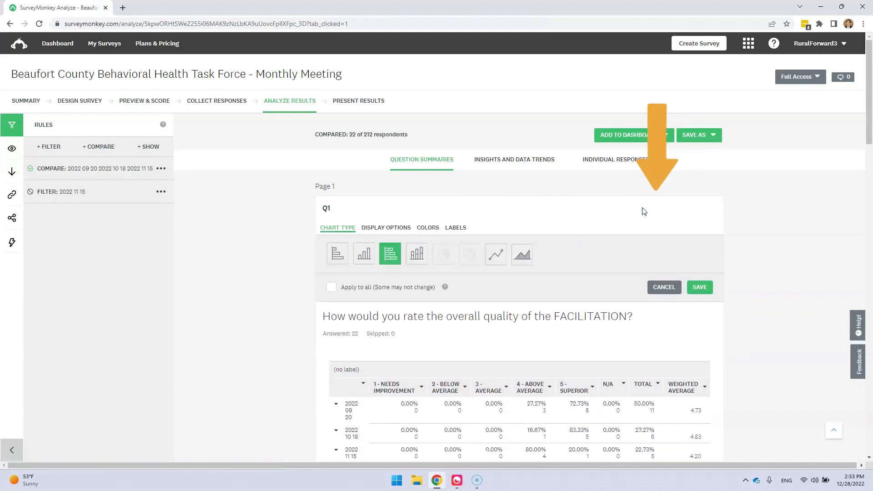
drag(385, 226, 603, 192)
click(664, 287)
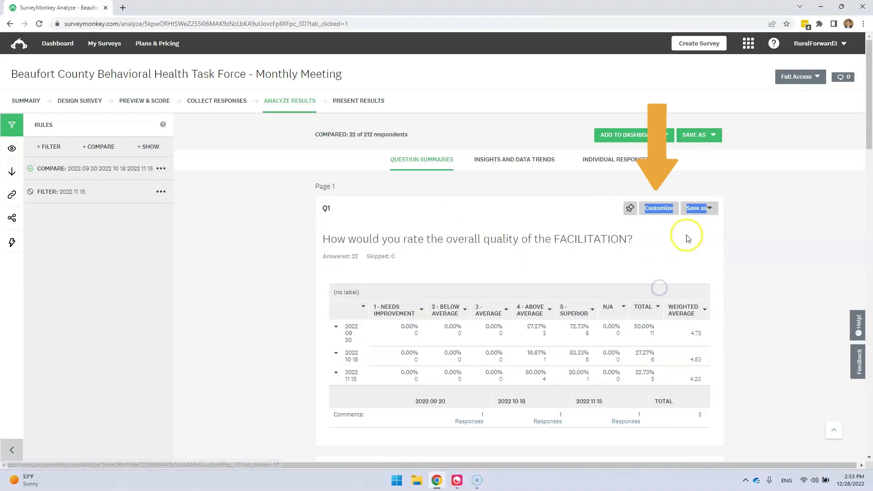
Customize Q1's display options with only the data table shown, apply them to all questions, and save.
click(665, 209)
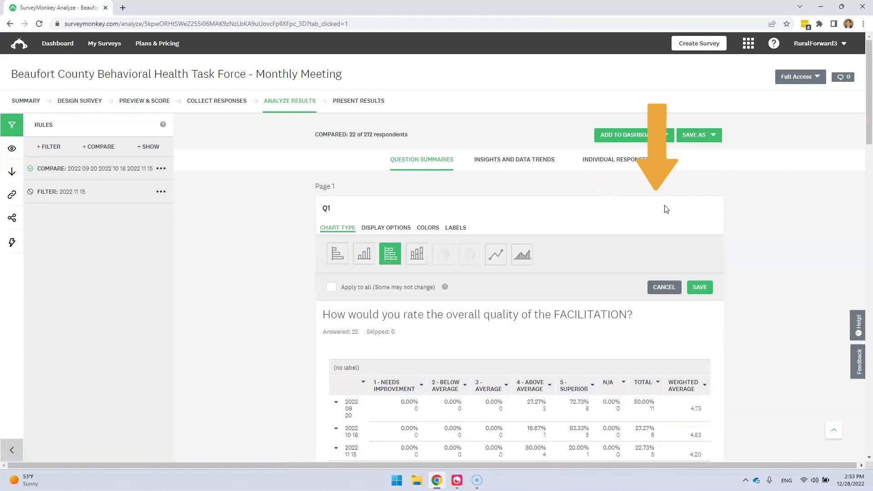
click(371, 226)
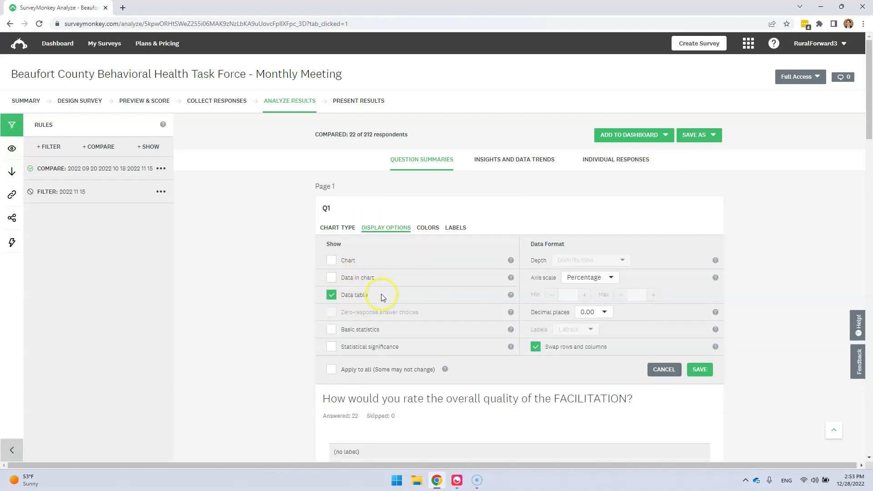
click(330, 369)
click(699, 371)
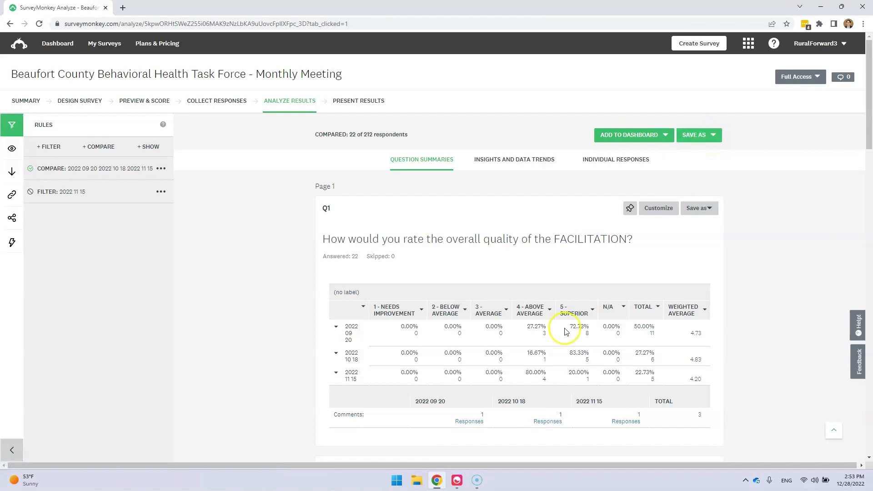
Set up a PDF export of all summary data without starting each question on a new page and with open-ended responses included.
click(710, 135)
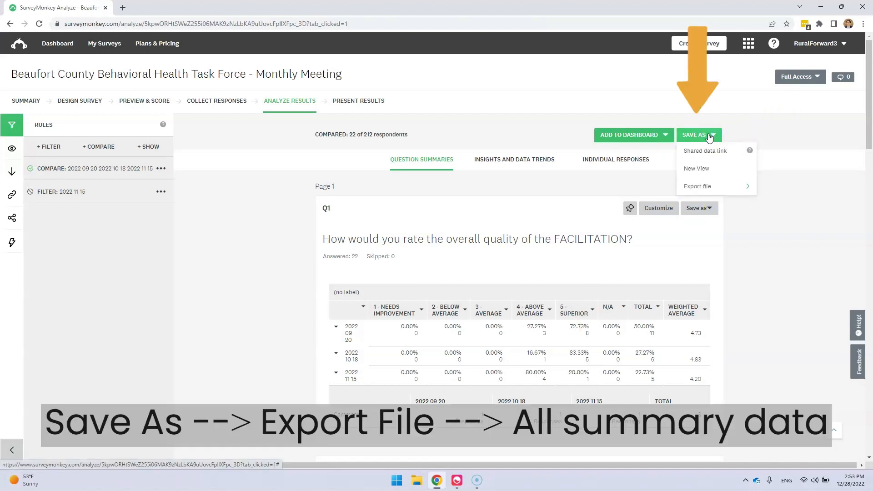
mouse_move(710, 187)
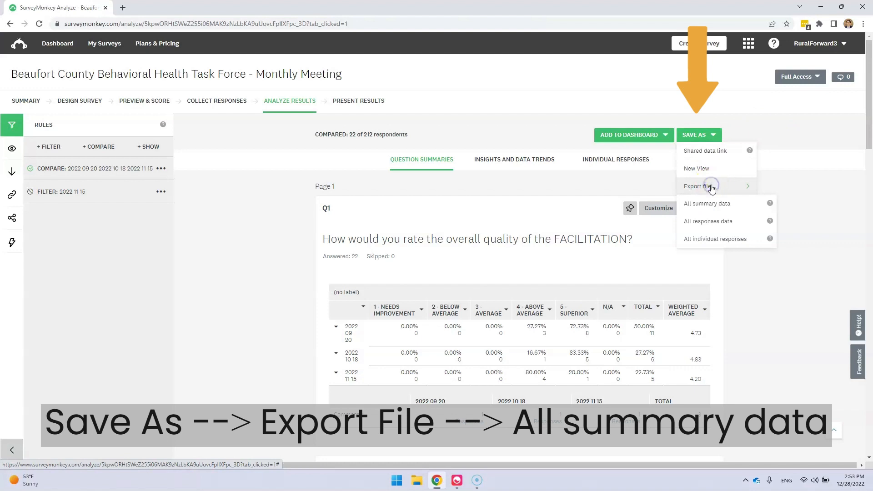
click(710, 210)
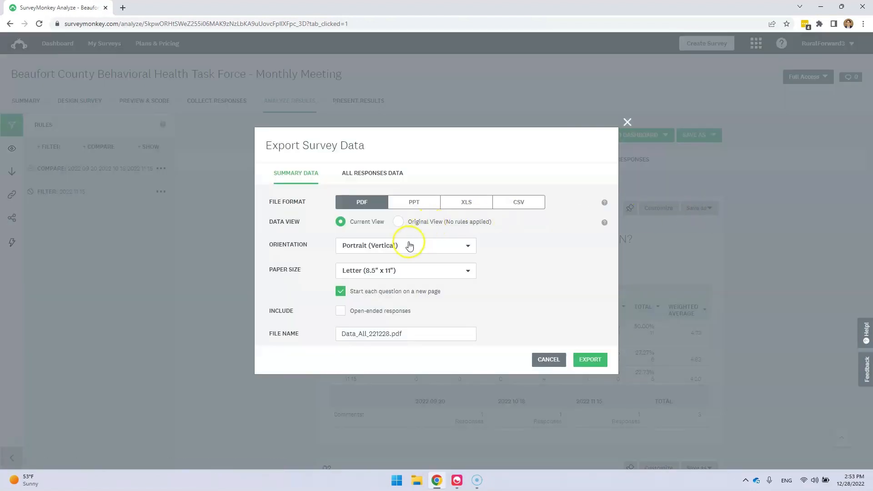
click(367, 296)
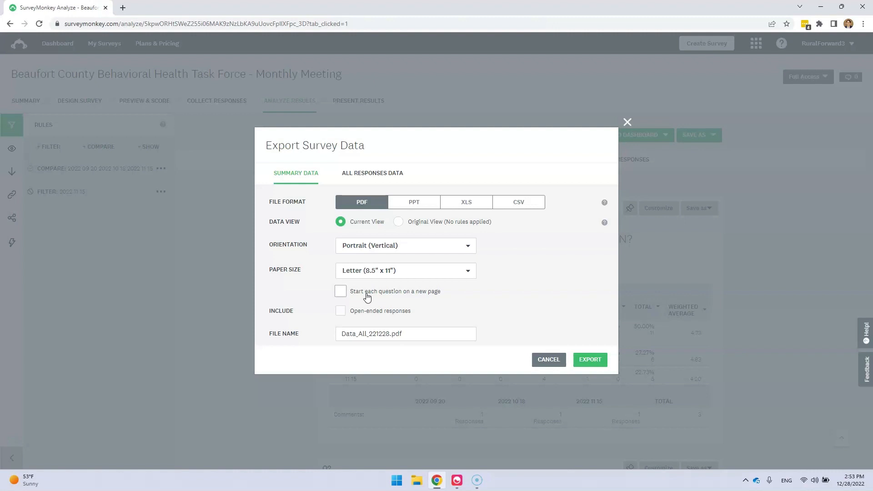
click(373, 287)
click(344, 310)
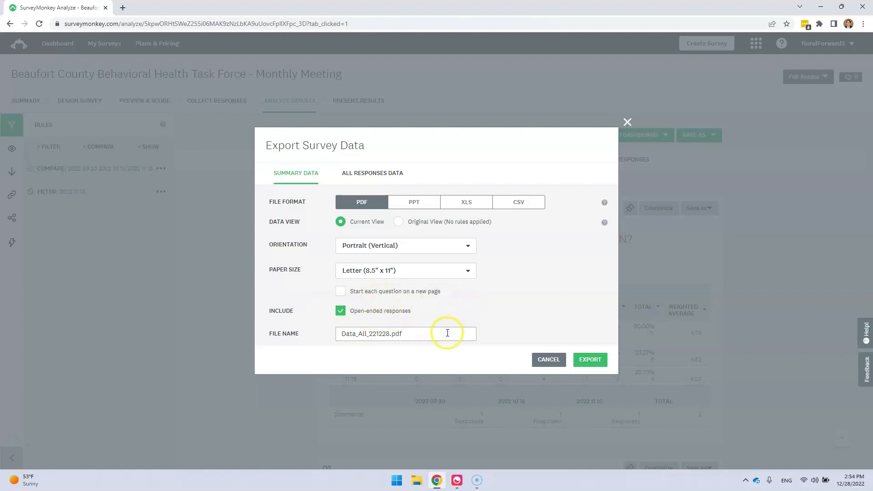
Set the export's file name to "EVAL Behavioral Health Task Force 2022 11 15".
drag(448, 333, 337, 334)
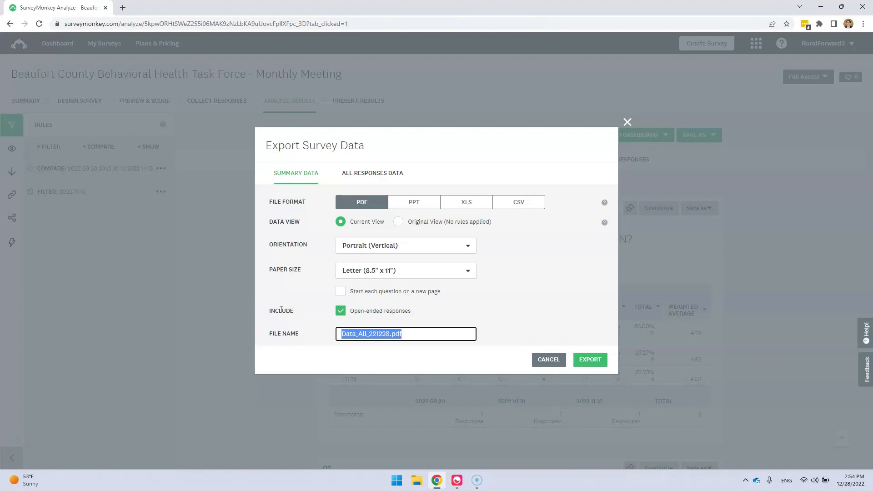
text(EVA)
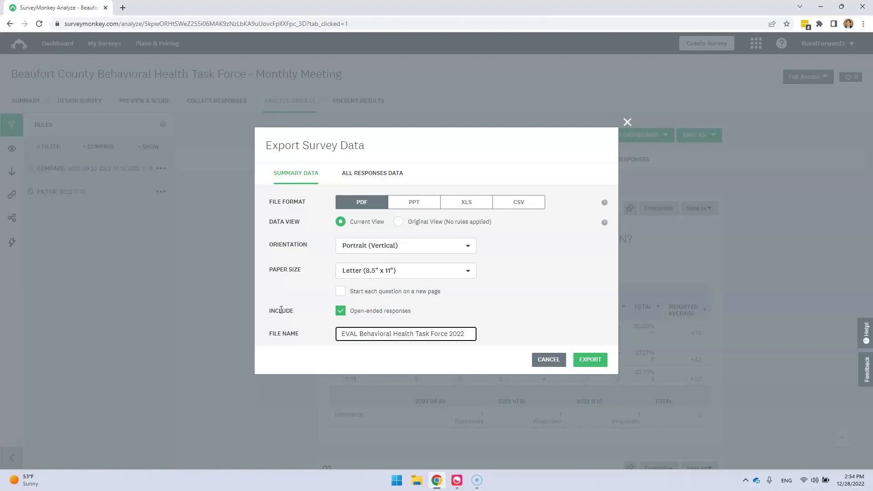
text(11 15)
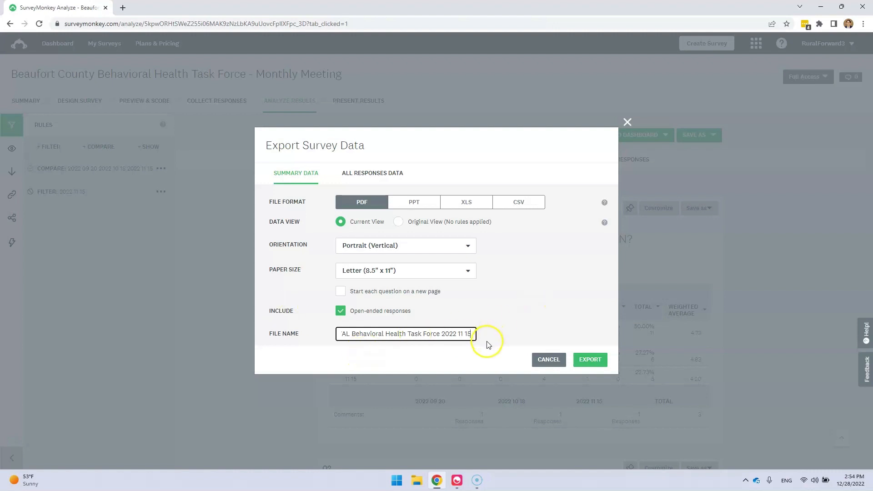
key(Caps_Lock)
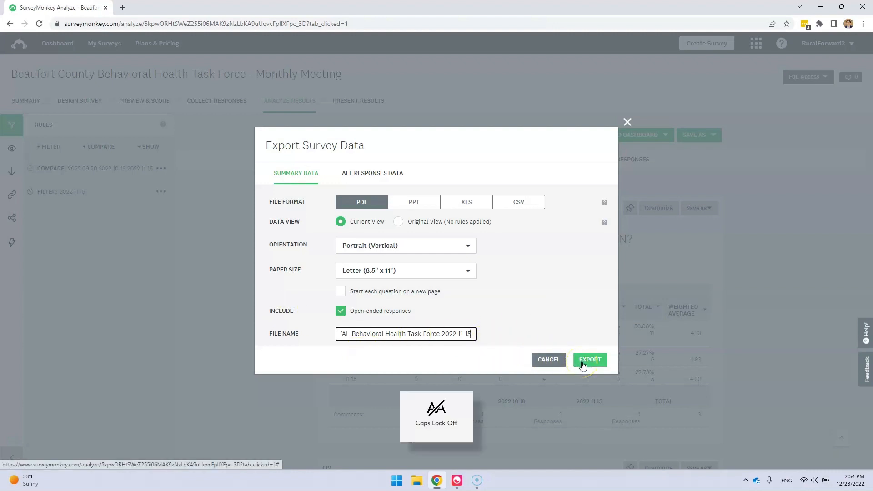
Exclude open-ended responses from the summary data and run the PDF export.
right_click(582, 363)
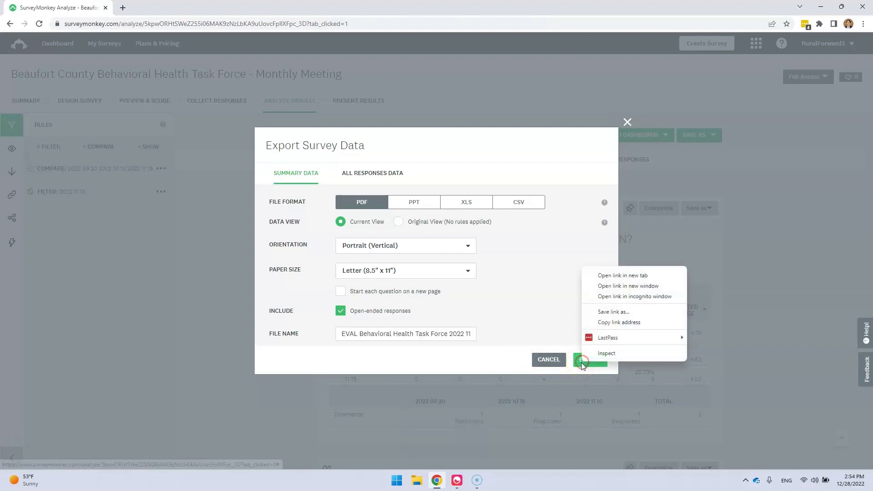
click(550, 317)
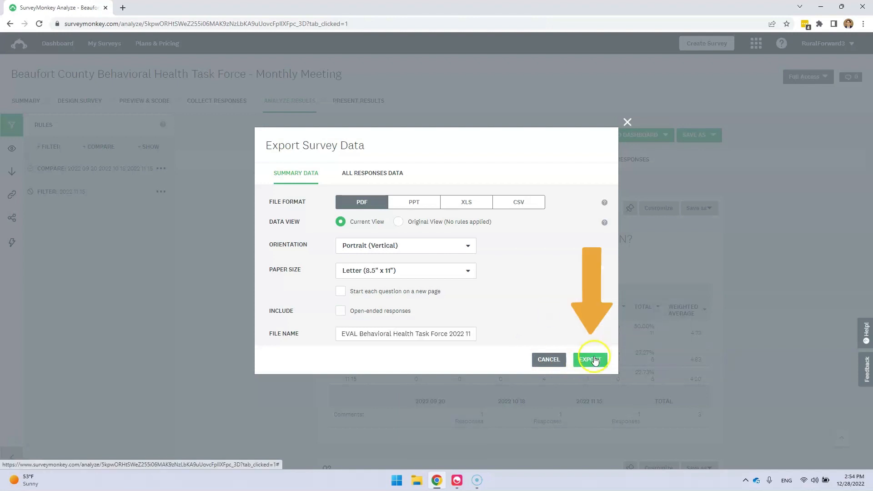
click(591, 359)
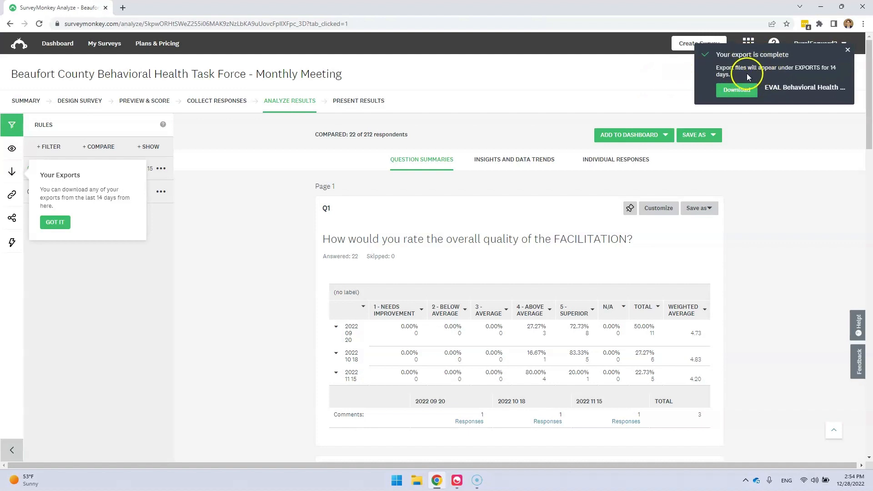
Download the finished EVAL Behavioral Health Task Force PDF from the survey's exports and open it with the system viewer, Adobe Acrobat.
click(736, 90)
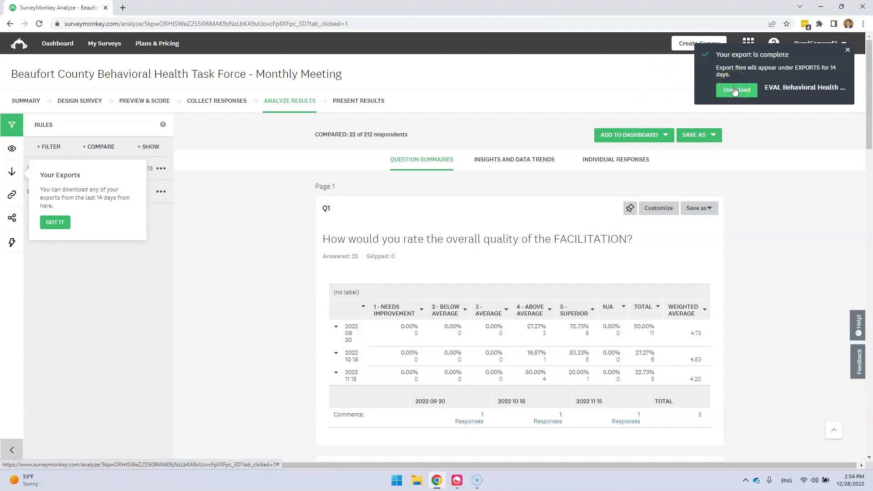
click(12, 172)
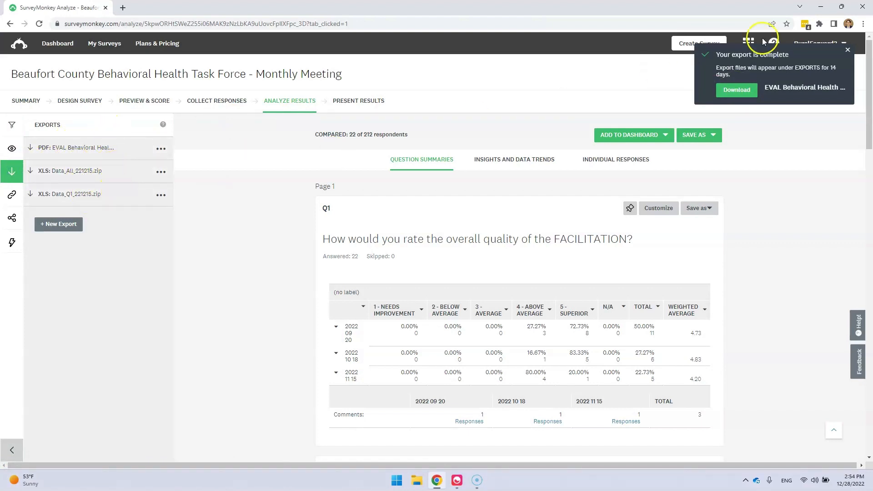
click(747, 90)
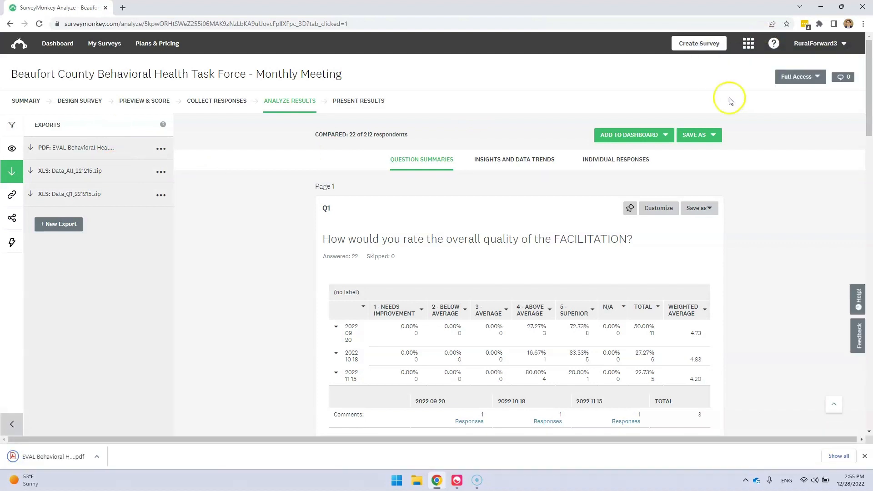
click(99, 457)
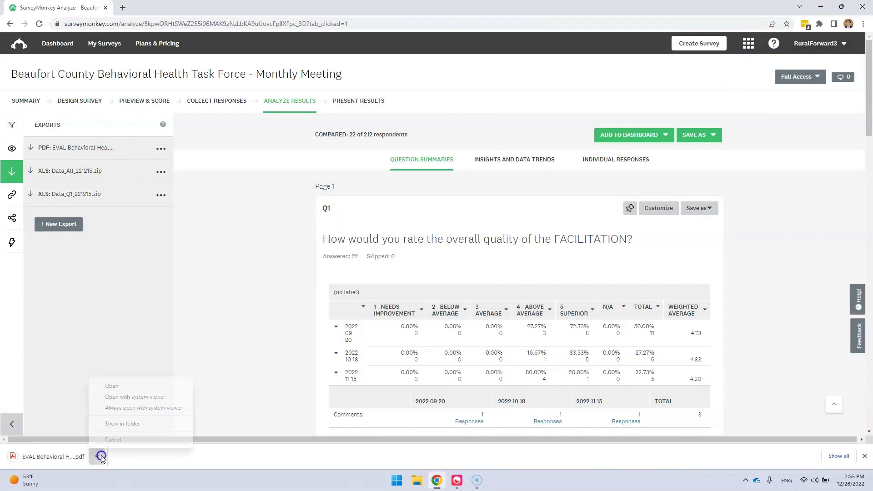
click(135, 398)
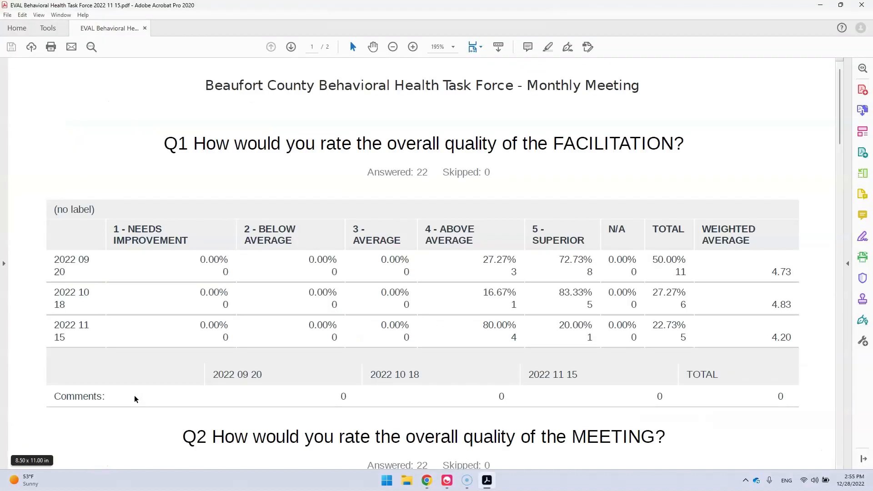
Examine each question's results table by collector date across both pages of the exported PDF, and return to the first questions.
scroll(526, 253, down, 2)
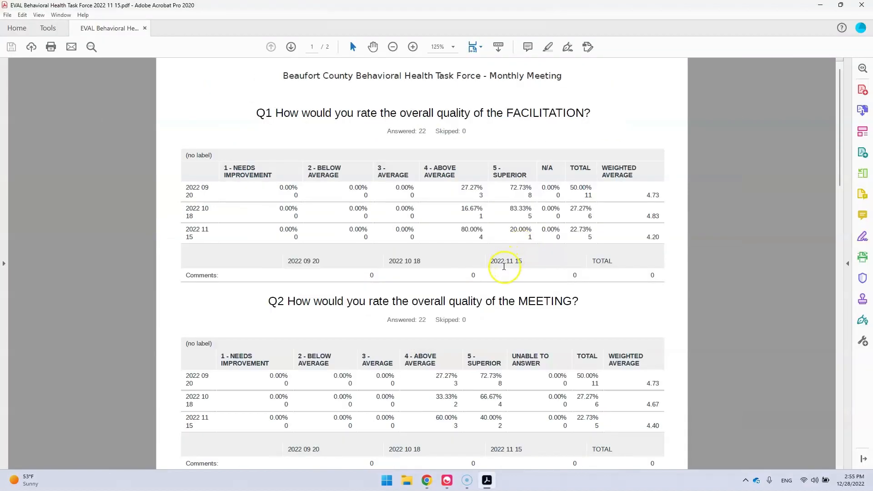
scroll(501, 275, down, 1)
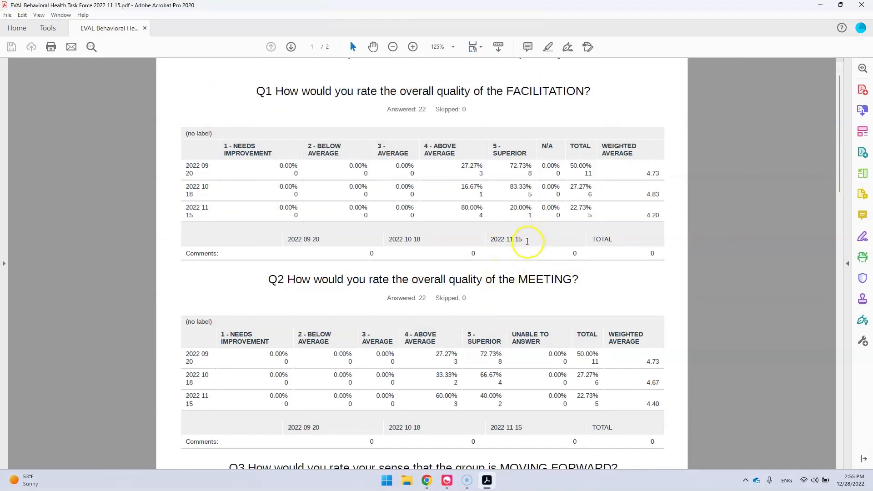
scroll(524, 246, down, 12)
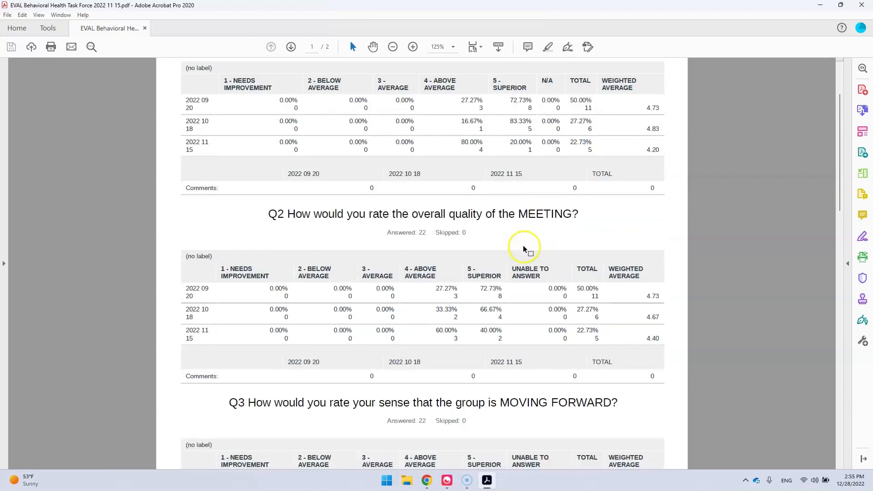
scroll(520, 251, down, 20)
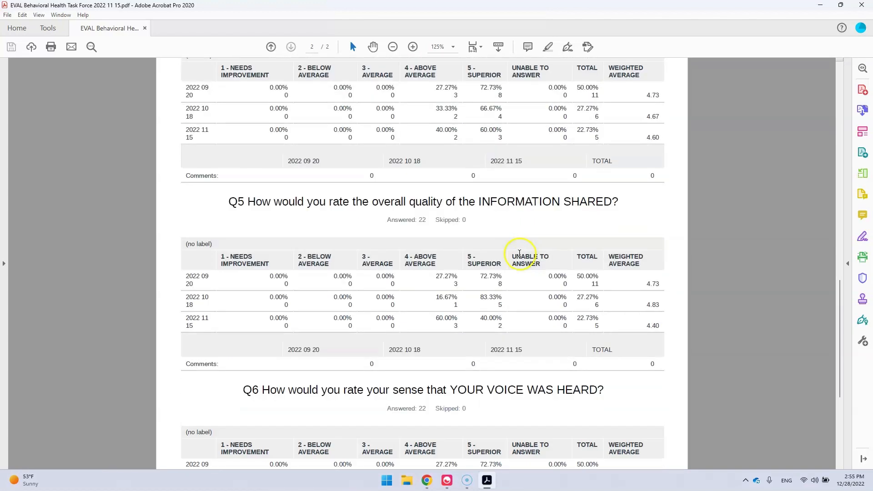
scroll(521, 253, down, 10)
scroll(519, 257, up, 11)
scroll(518, 259, up, 20)
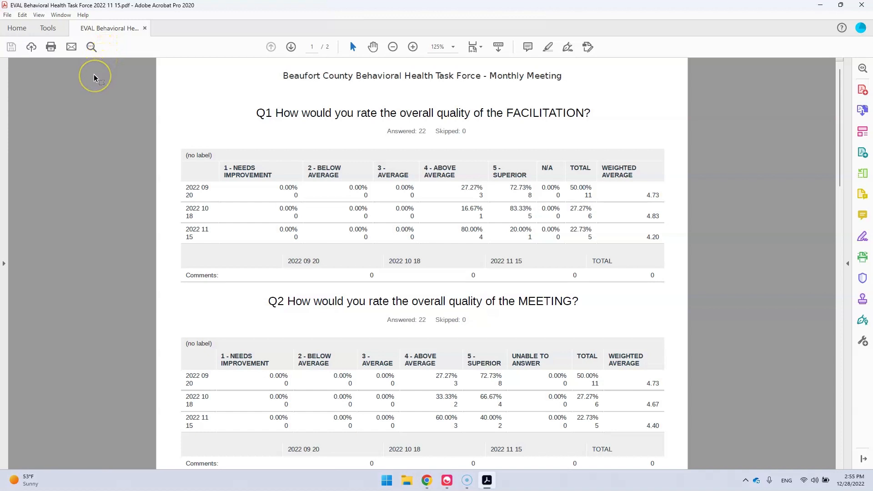
scroll(425, 293, down, 2)
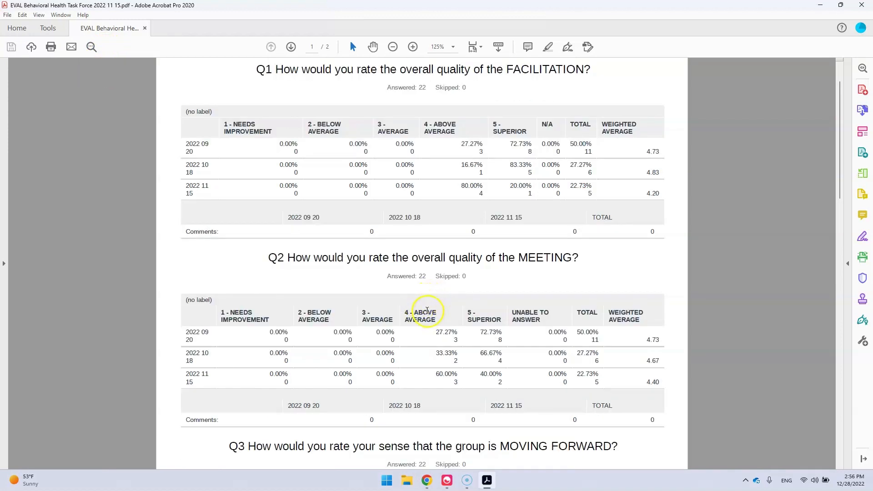